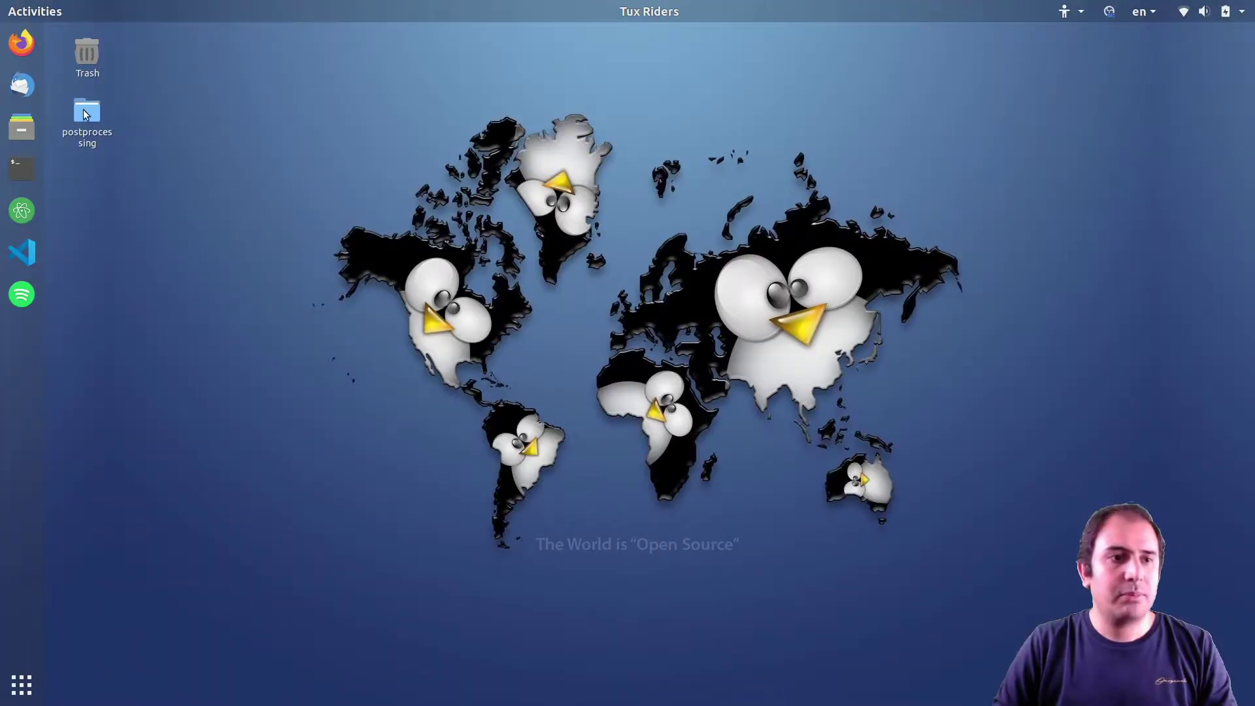
Step: Browse to the files folder inside postprocessing/cell_viability to examine the VTK result files
double_click(87, 112)
left_click_drag(657, 146, 678, 140)
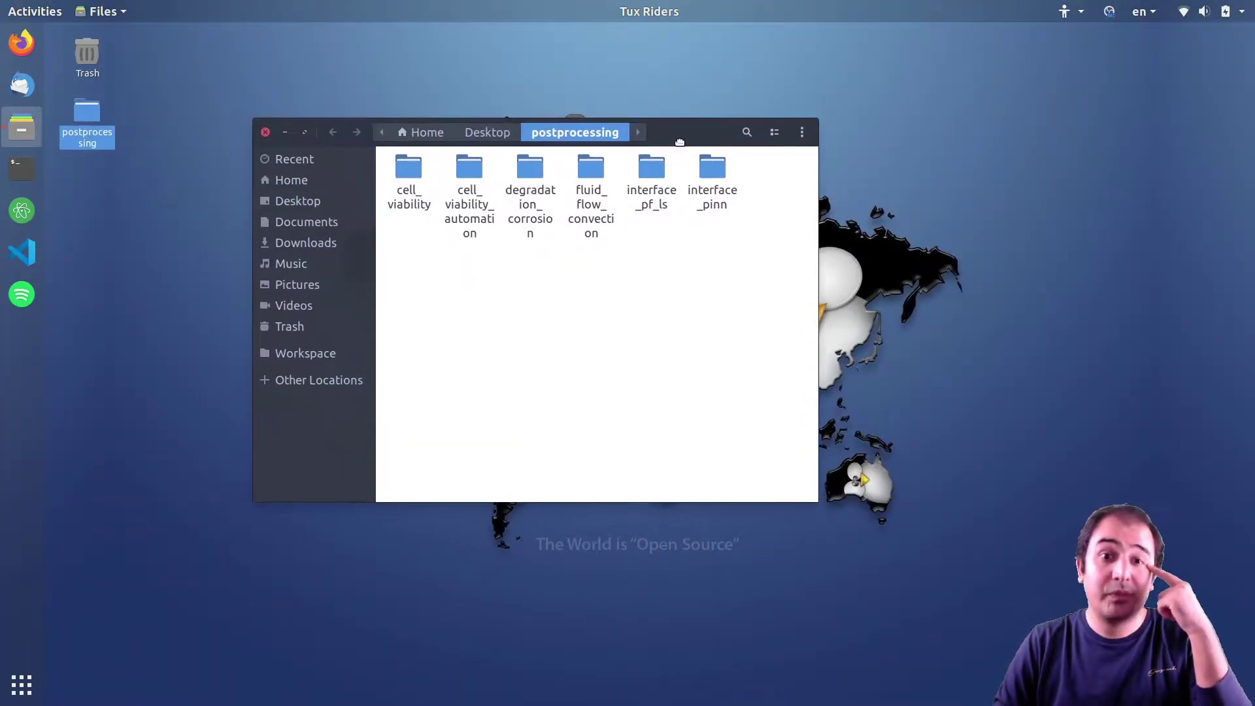
double_click(409, 169)
double_click(417, 174)
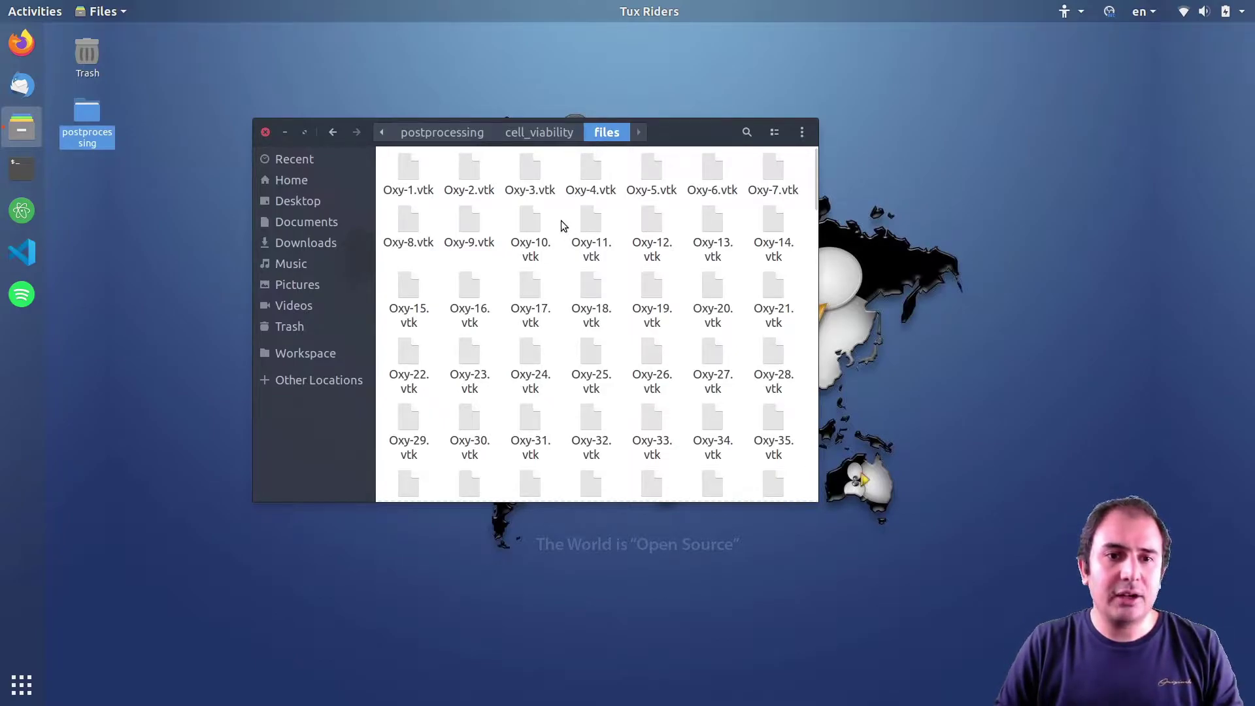
Step: Launch ParaView from a new terminal with the command paraview
key("ctrl+alt+t")
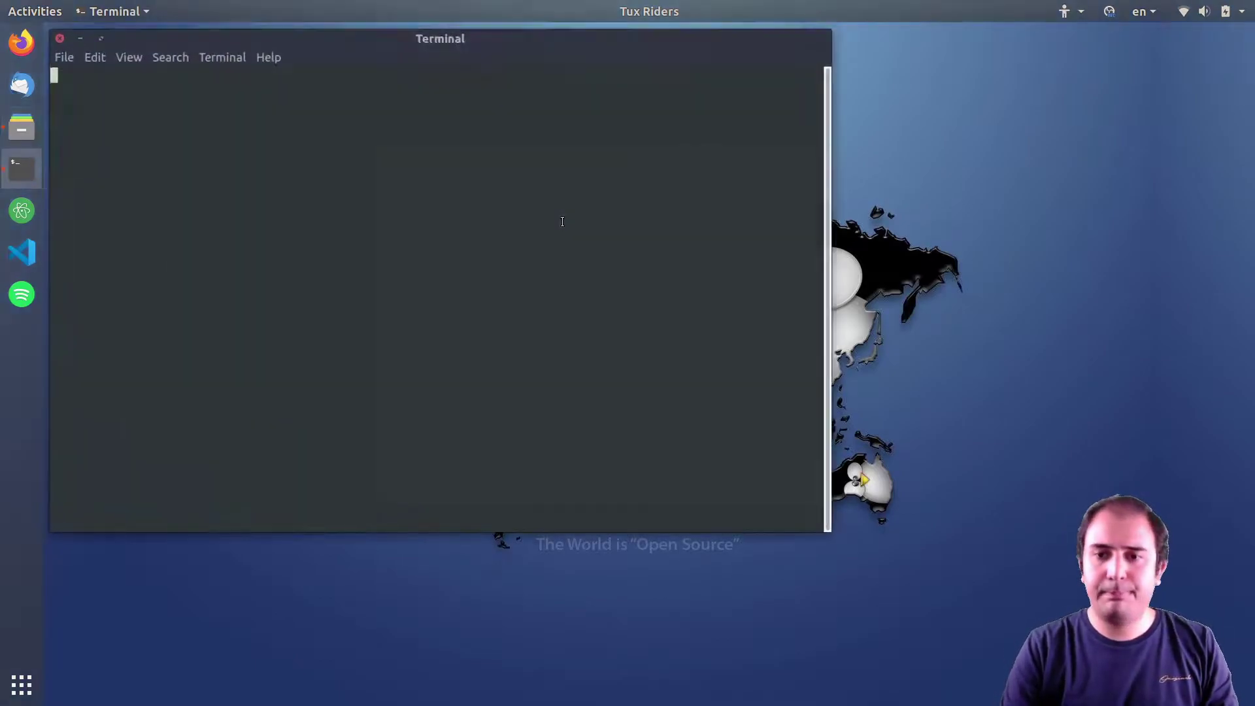
type("paraview")
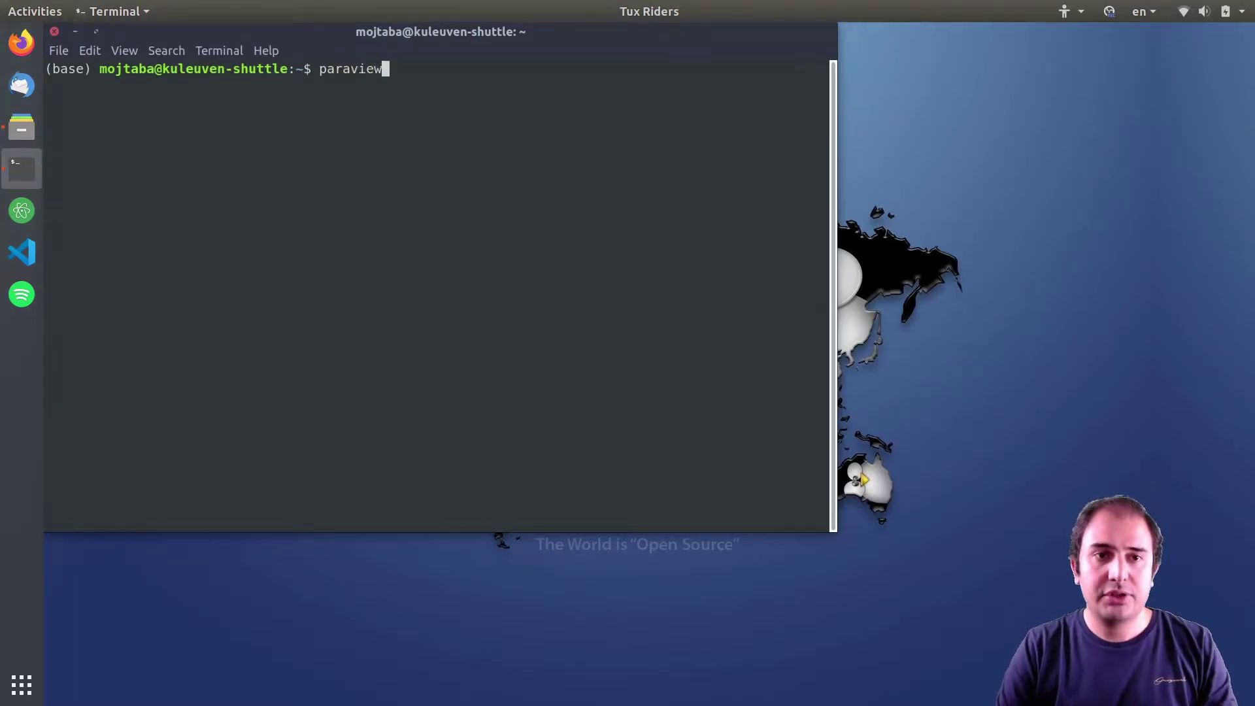
key("Return")
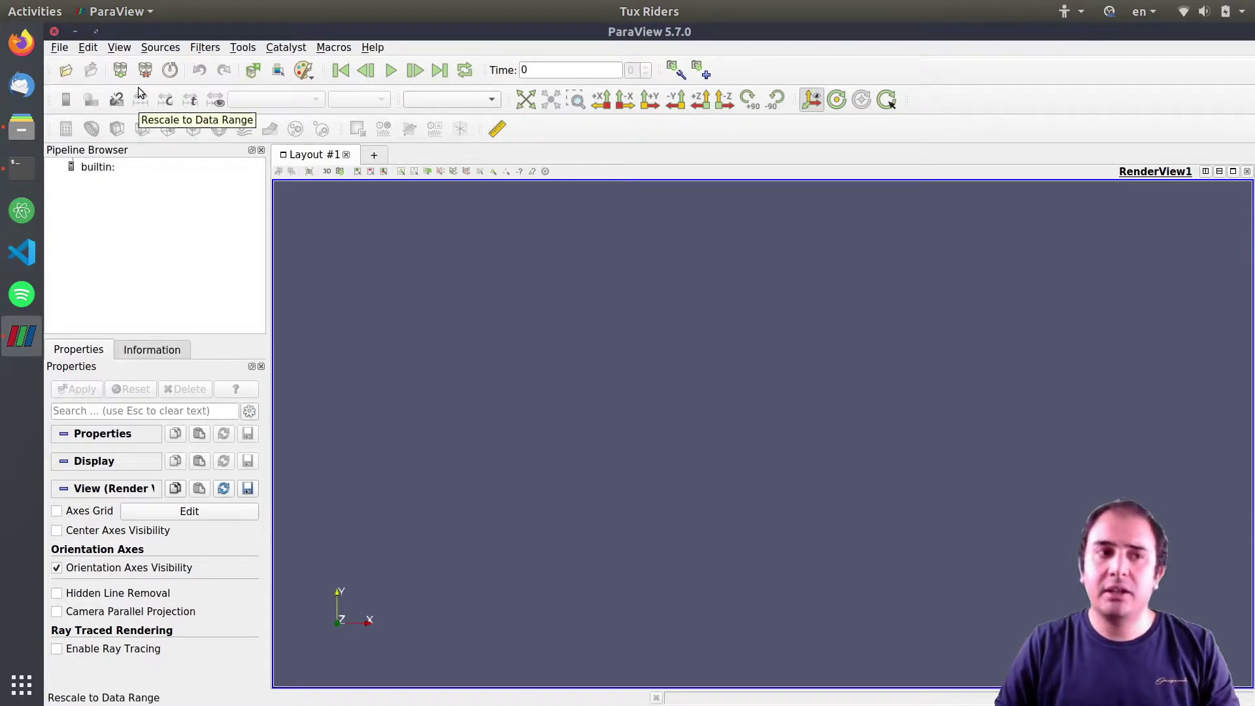
Step: Load the whole Oxy-..vtk file group from the cell_viability/files folder and apply it so the data is rendered
left_click(66, 70)
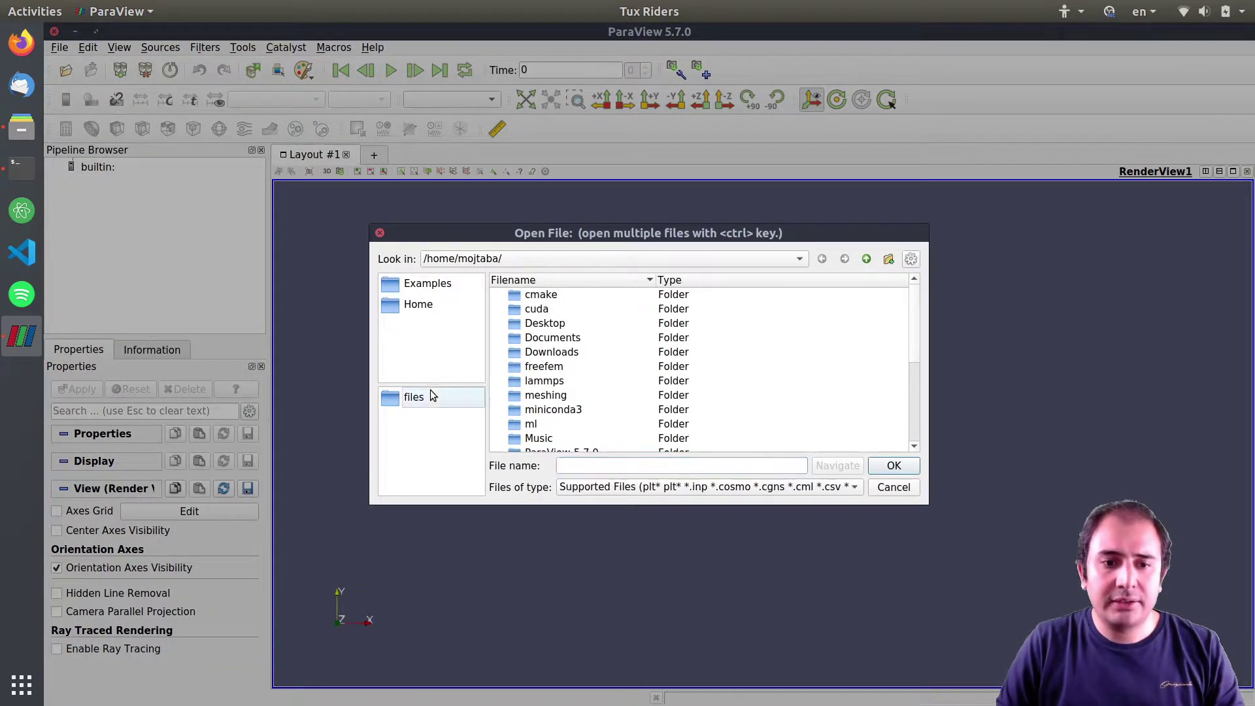
left_click(431, 396)
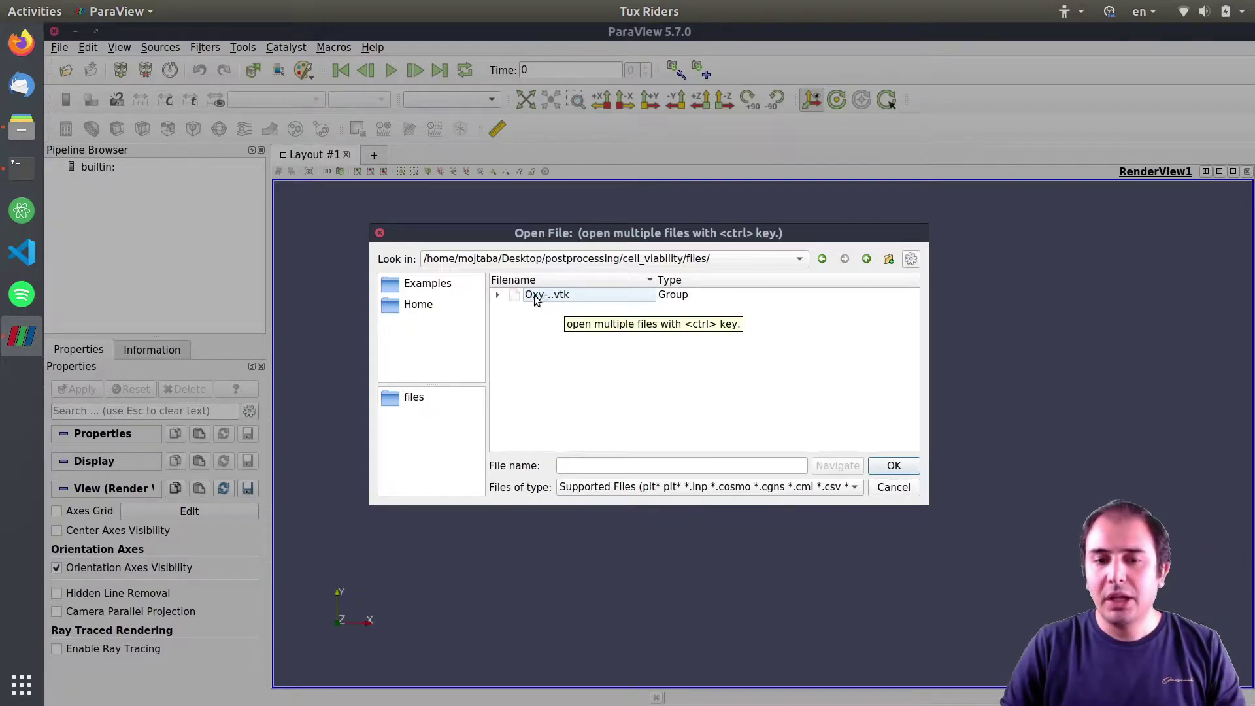
left_click(501, 296)
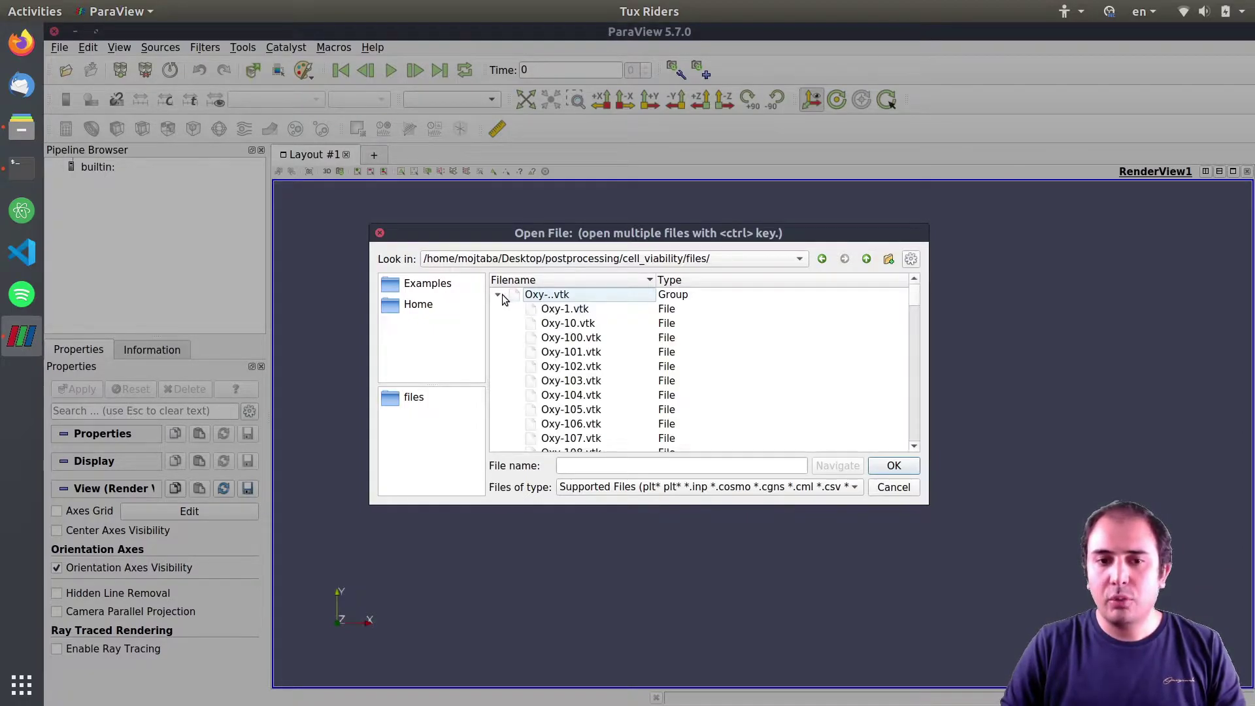
left_click(577, 341)
left_click(557, 299)
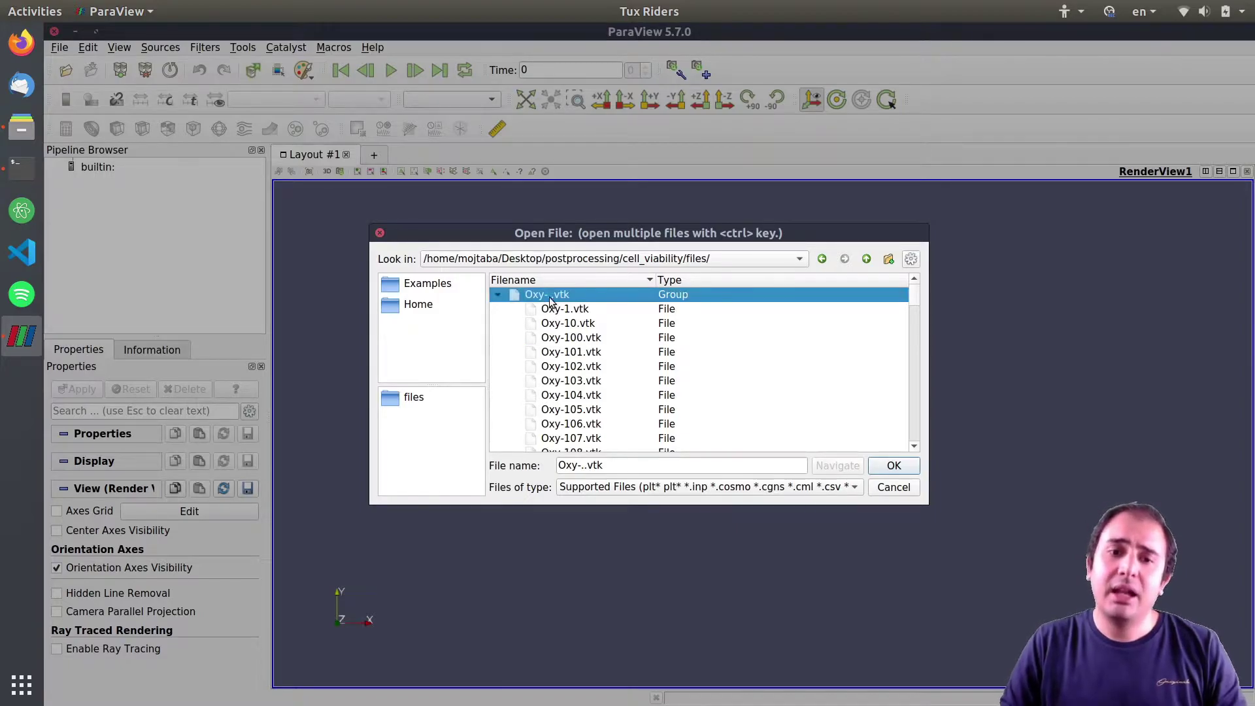
left_click(498, 295)
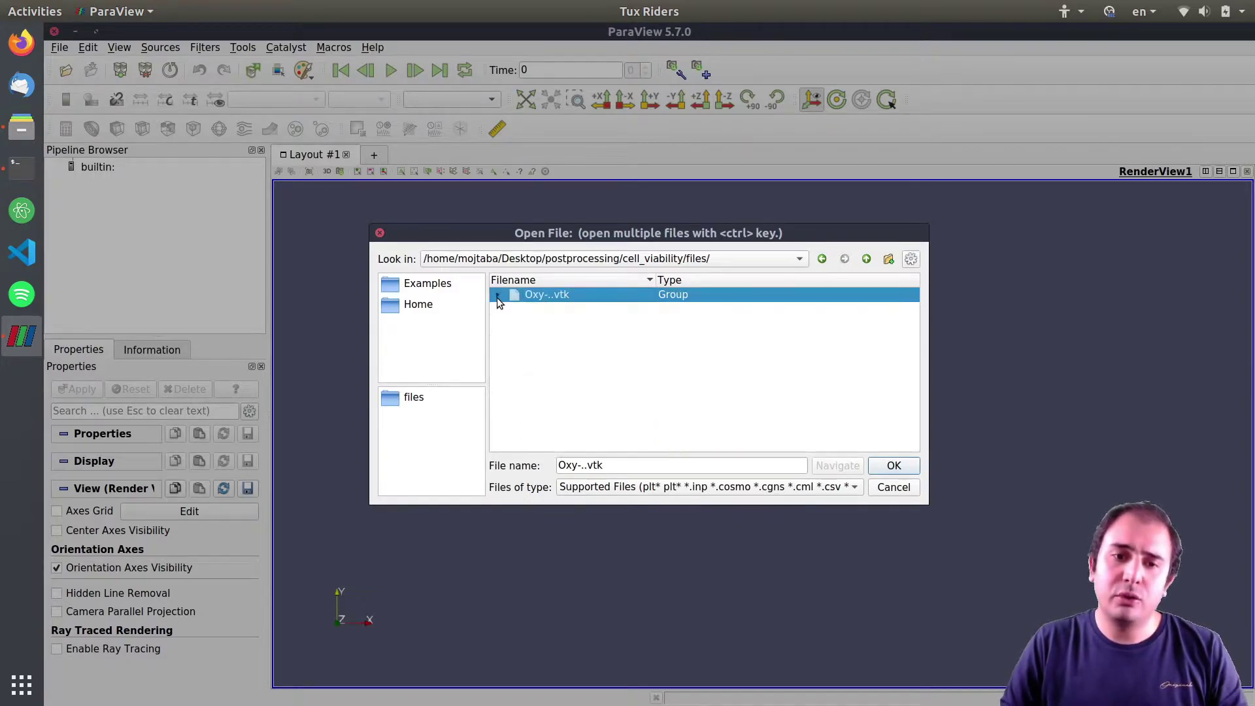
left_click(870, 466)
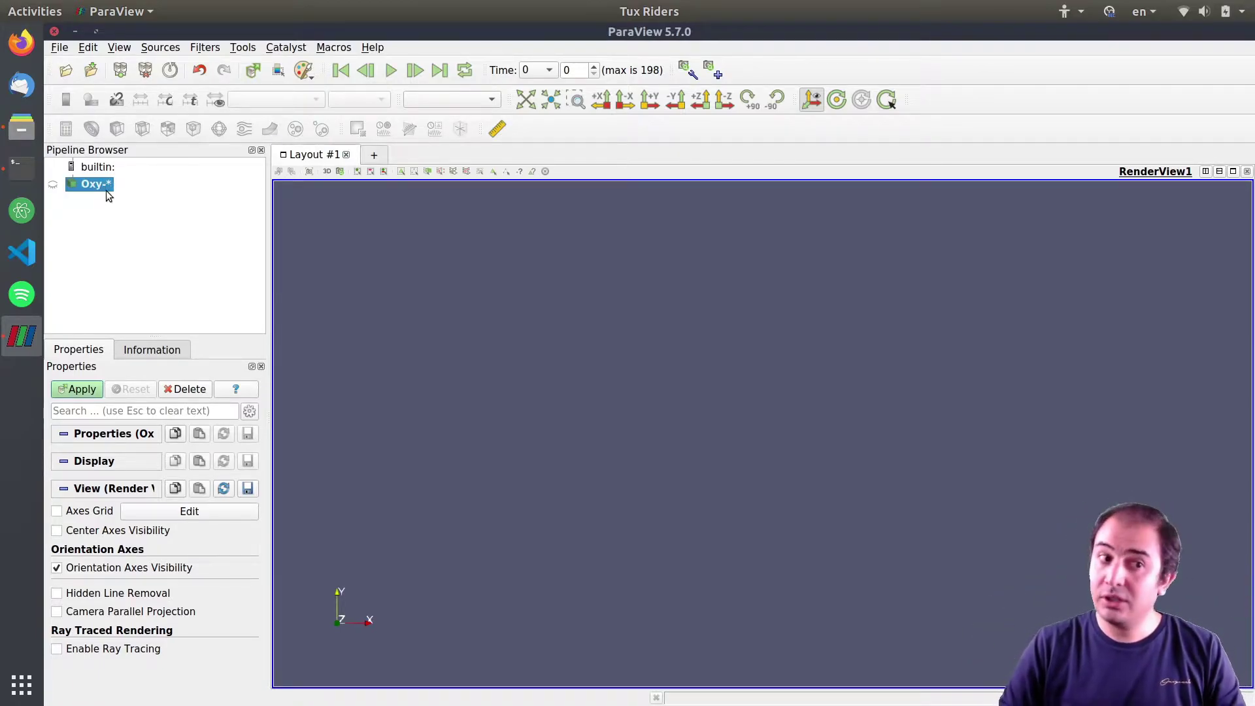
left_click(79, 390)
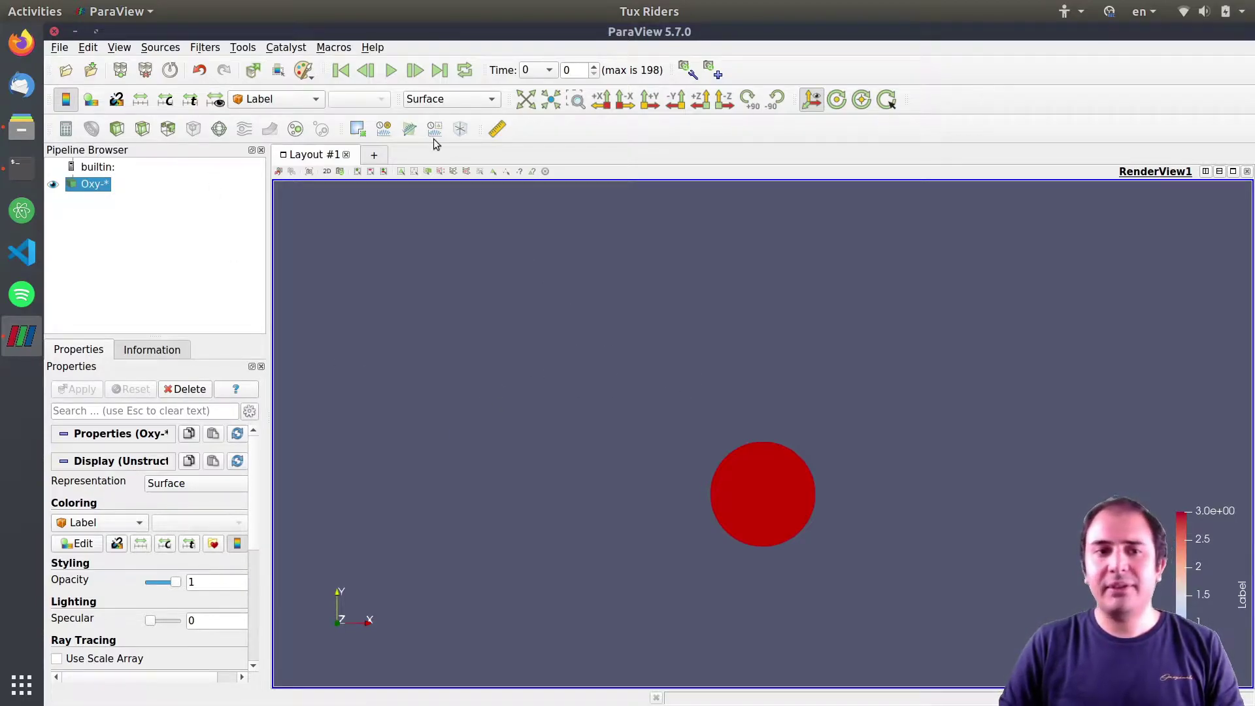
Step: Color the Oxy-* dataset by the scalaire1 array at time 0
left_click(271, 105)
left_click(273, 116)
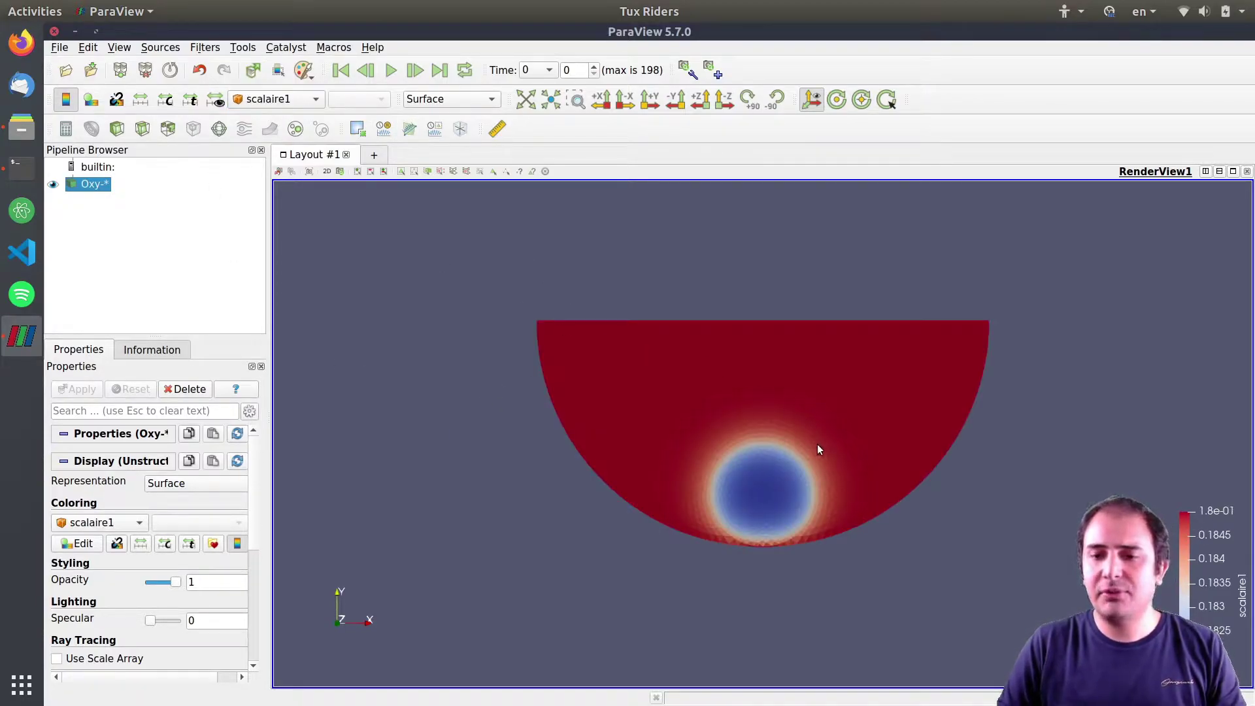
right_click_drag(817, 445, 848, 614)
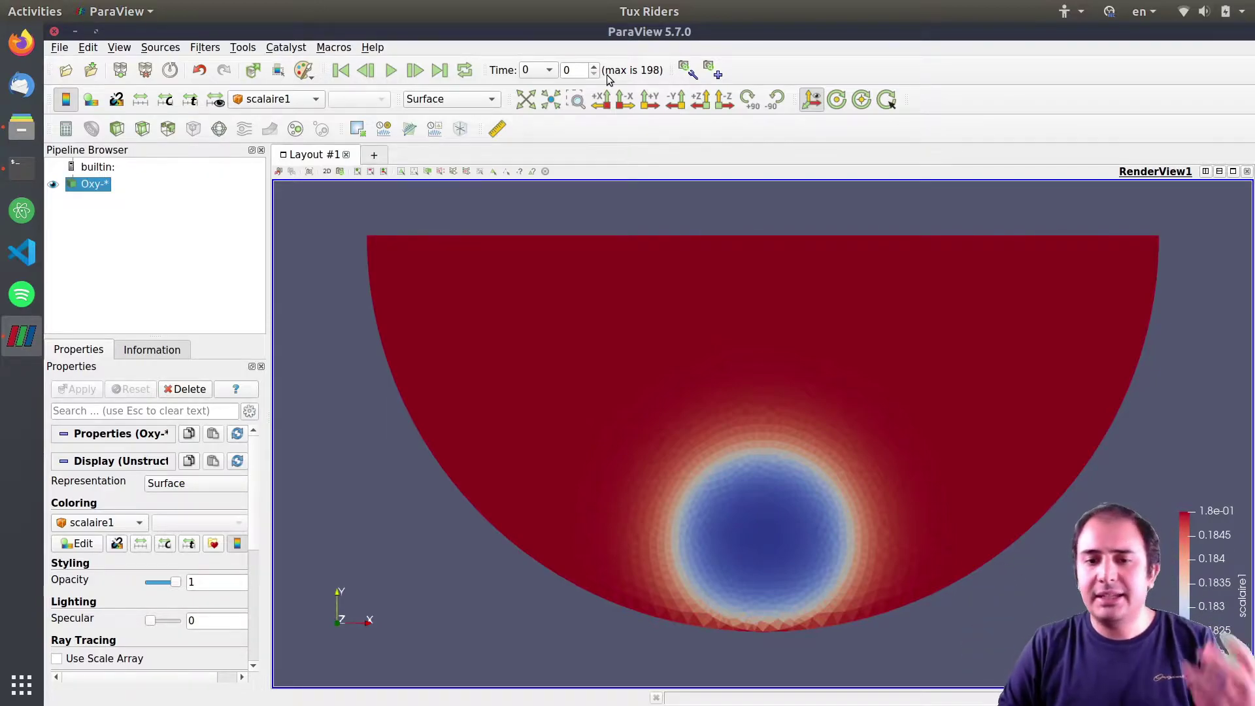
left_click(539, 71)
left_click(528, 32)
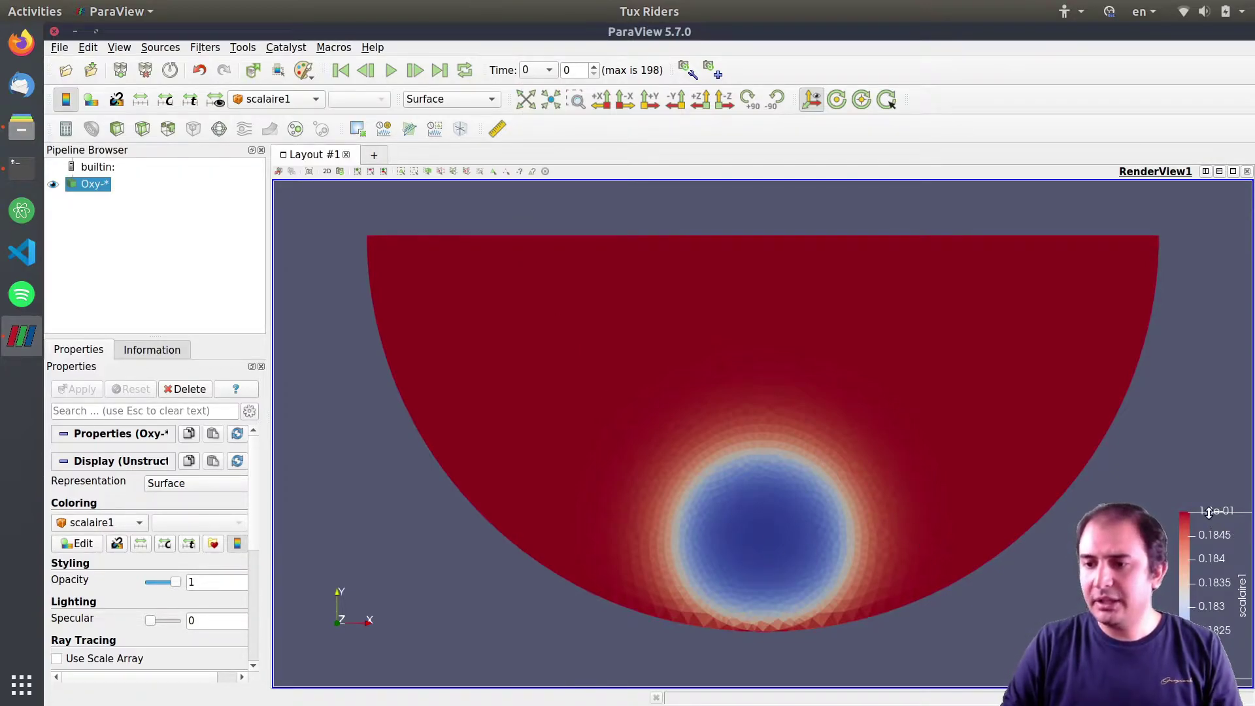
Step: Enlarge the color legend beside the geometry and apply the Rainbow Desaturated color preset
left_click_drag(1195, 508, 1195, 274)
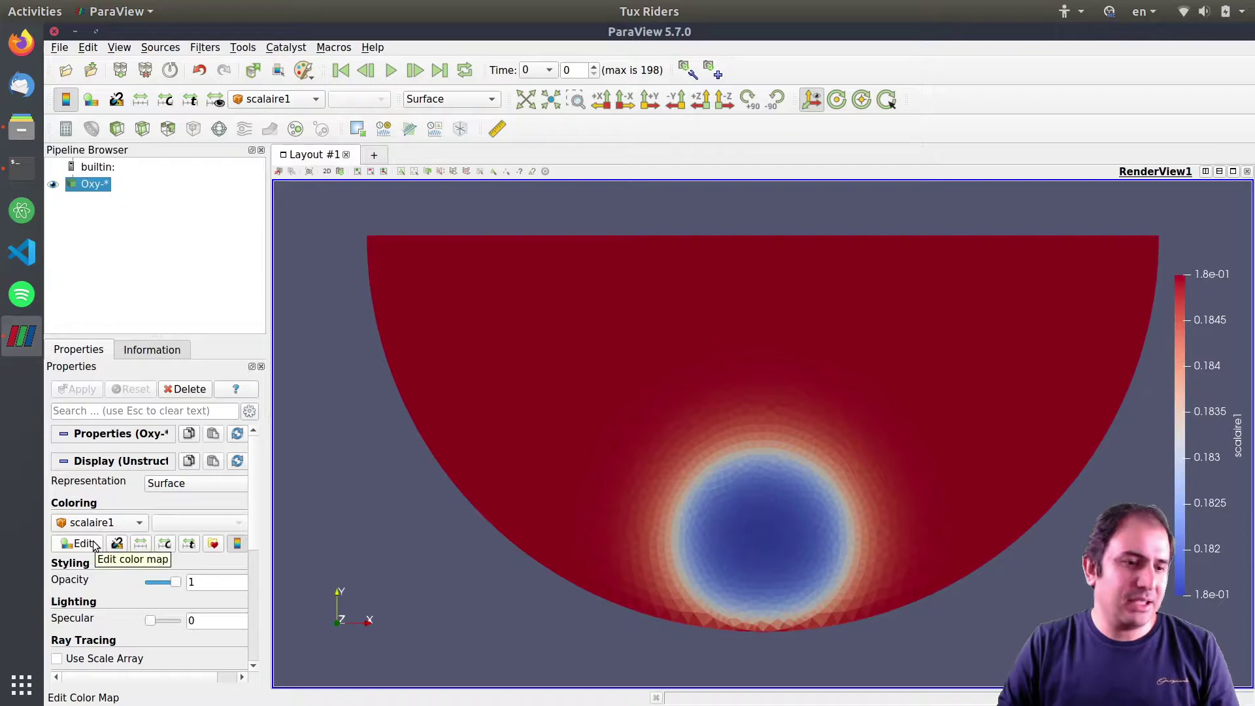
left_click(213, 543)
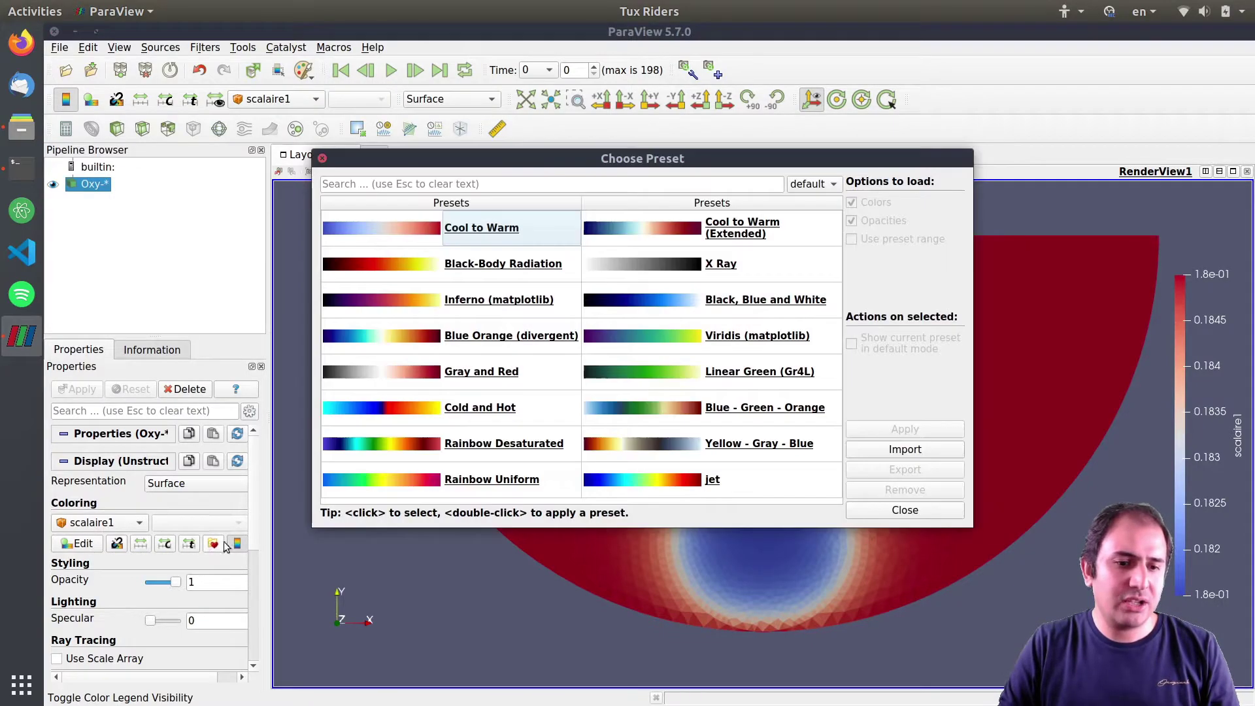
left_click(383, 444)
left_click(905, 429)
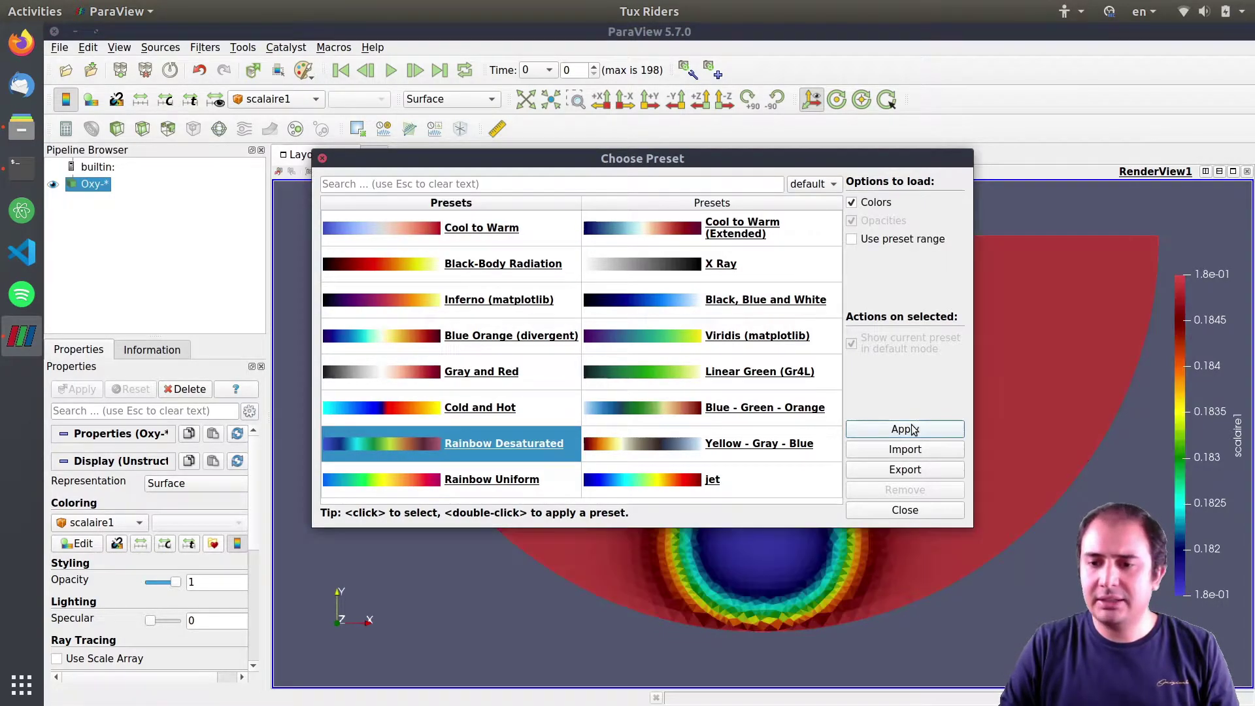
left_click(903, 510)
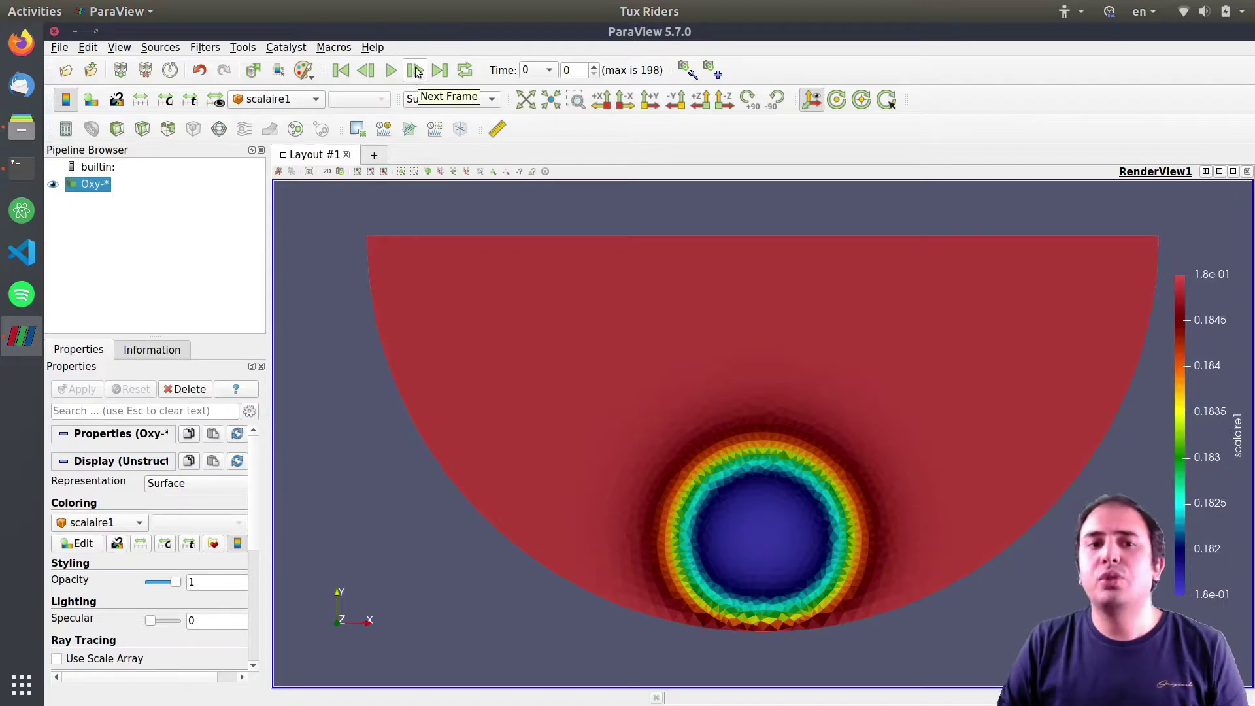
Step: Examine the scalaire1 field at time 10, play the full time series, and compare the first and last frames
left_click(529, 70)
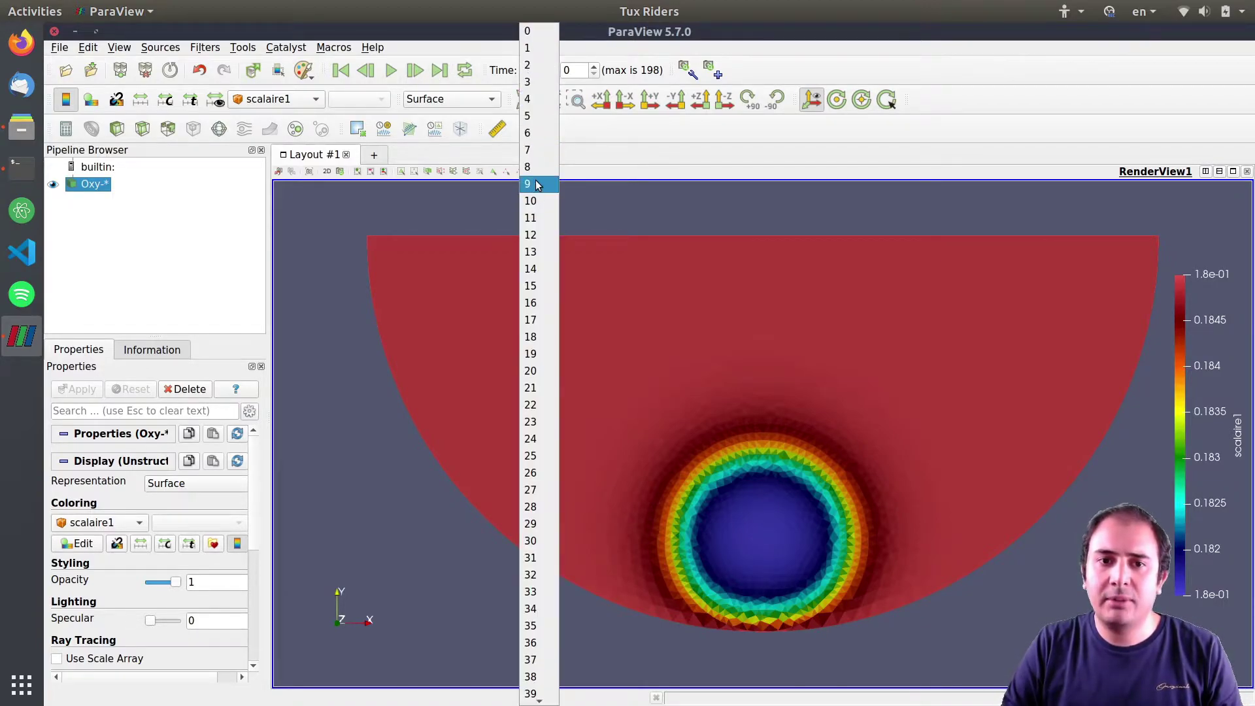
left_click(539, 204)
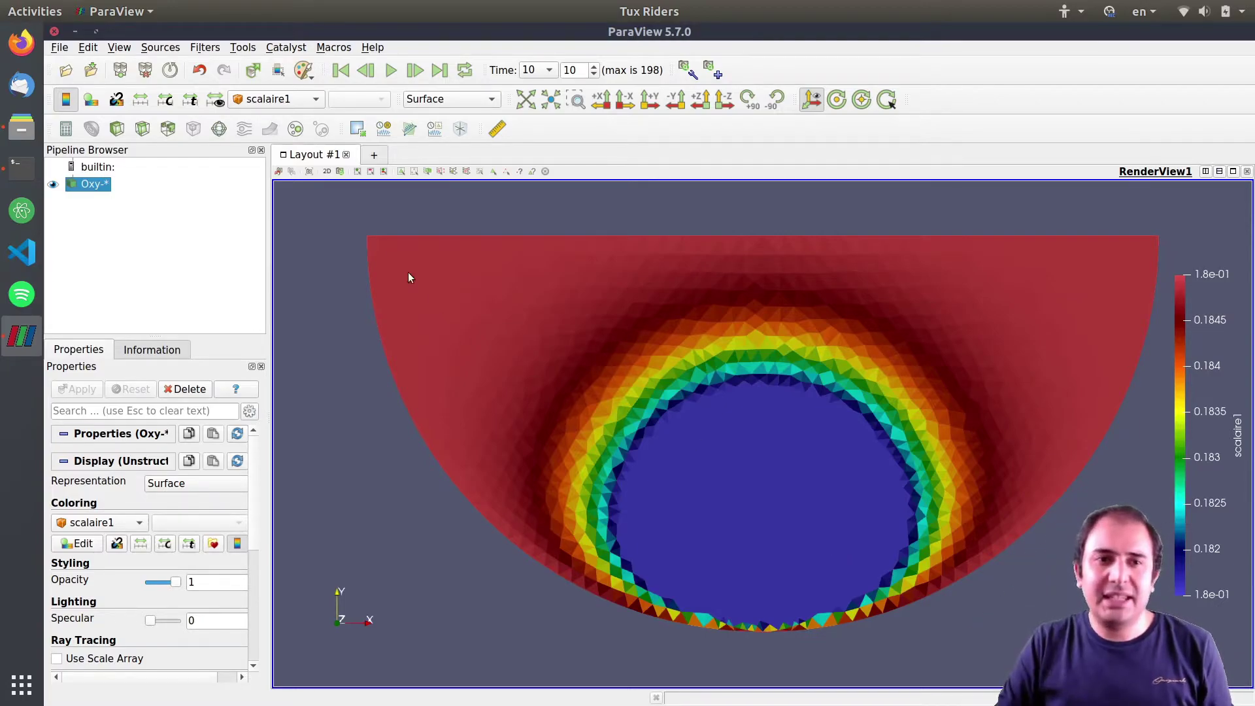
left_click(340, 72)
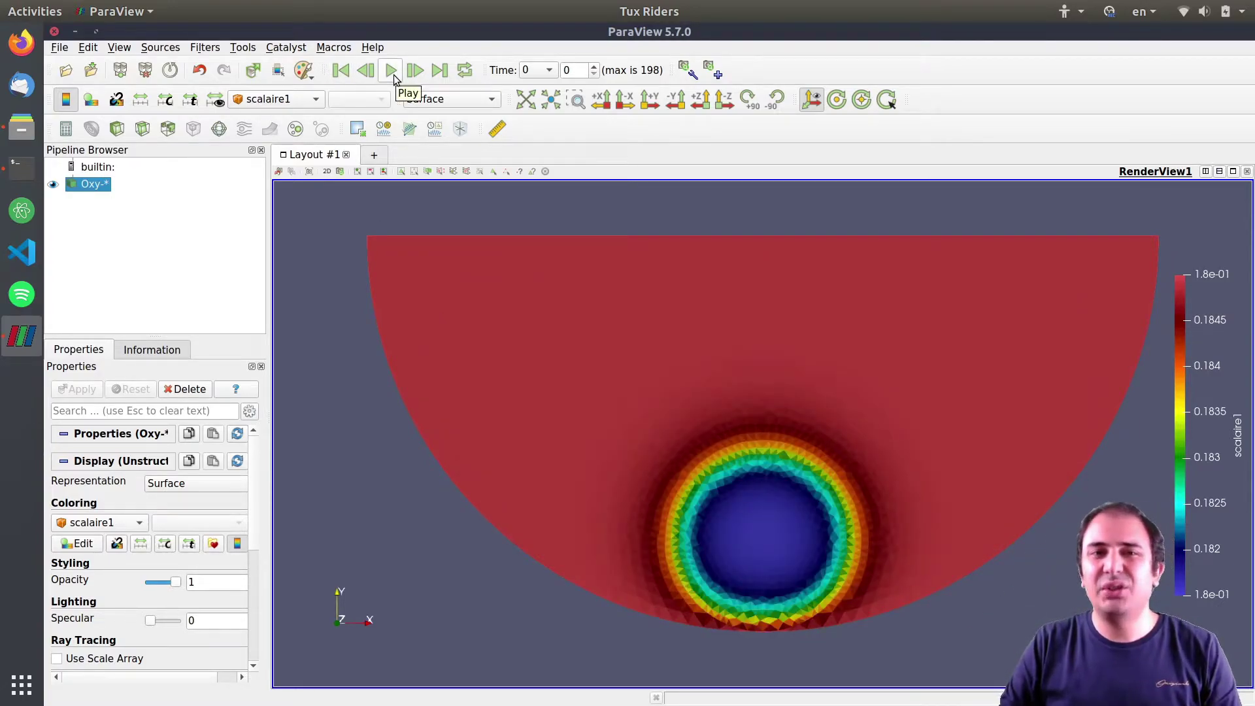
left_click(393, 73)
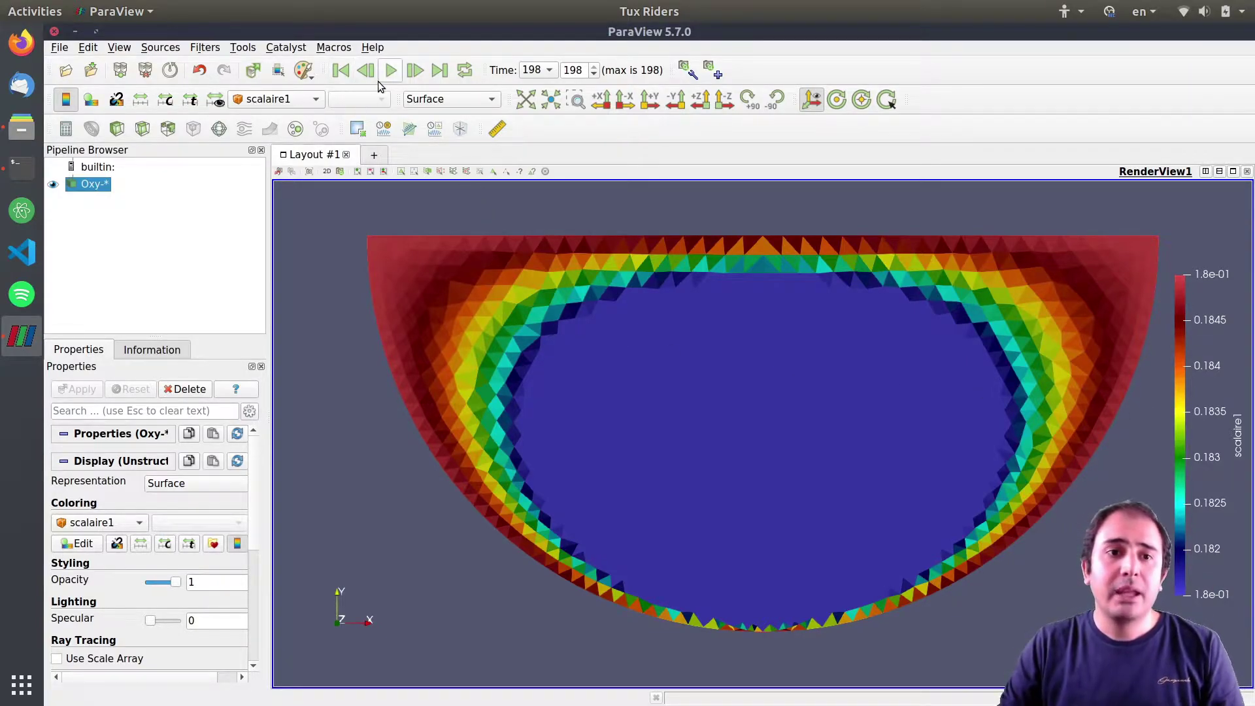
left_click(335, 74)
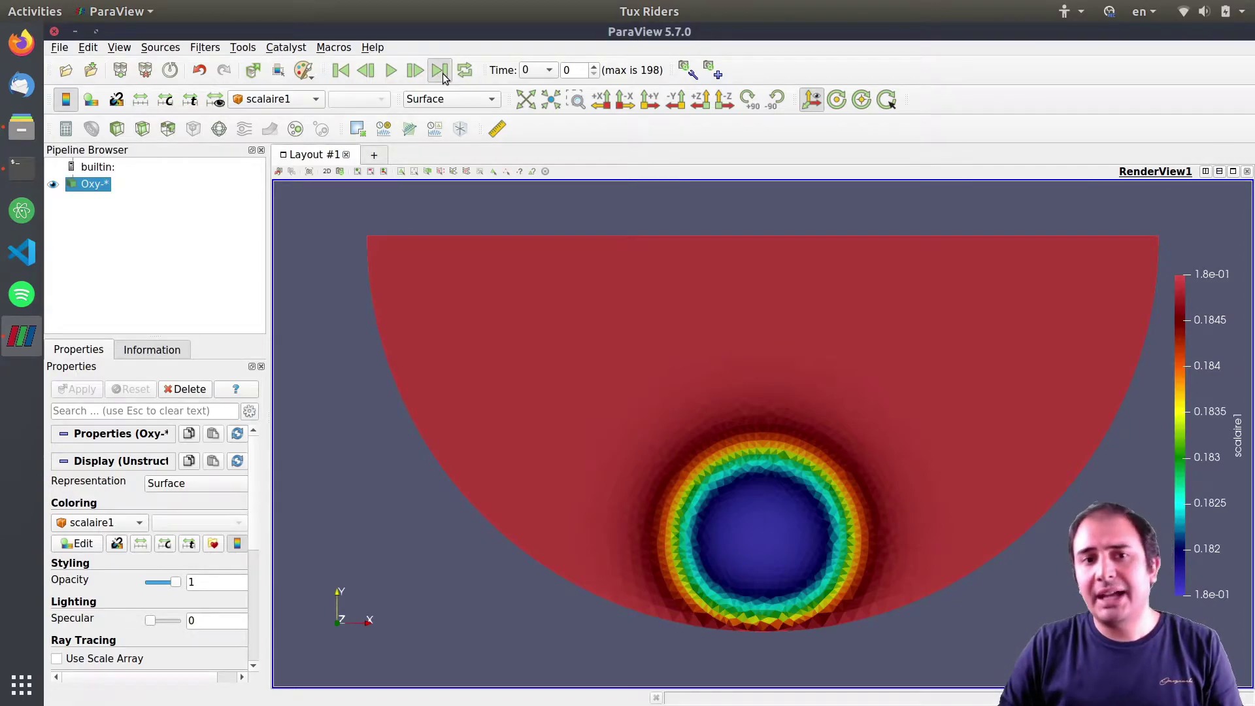
left_click(439, 70)
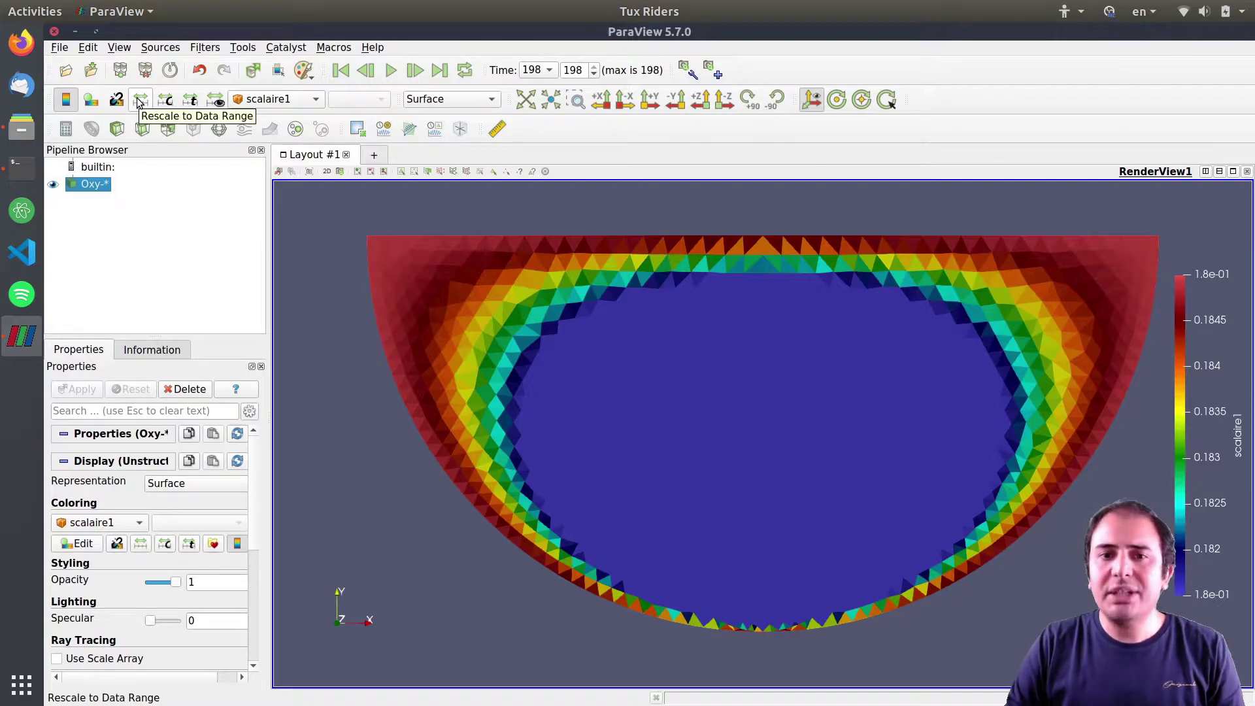
left_click(340, 71)
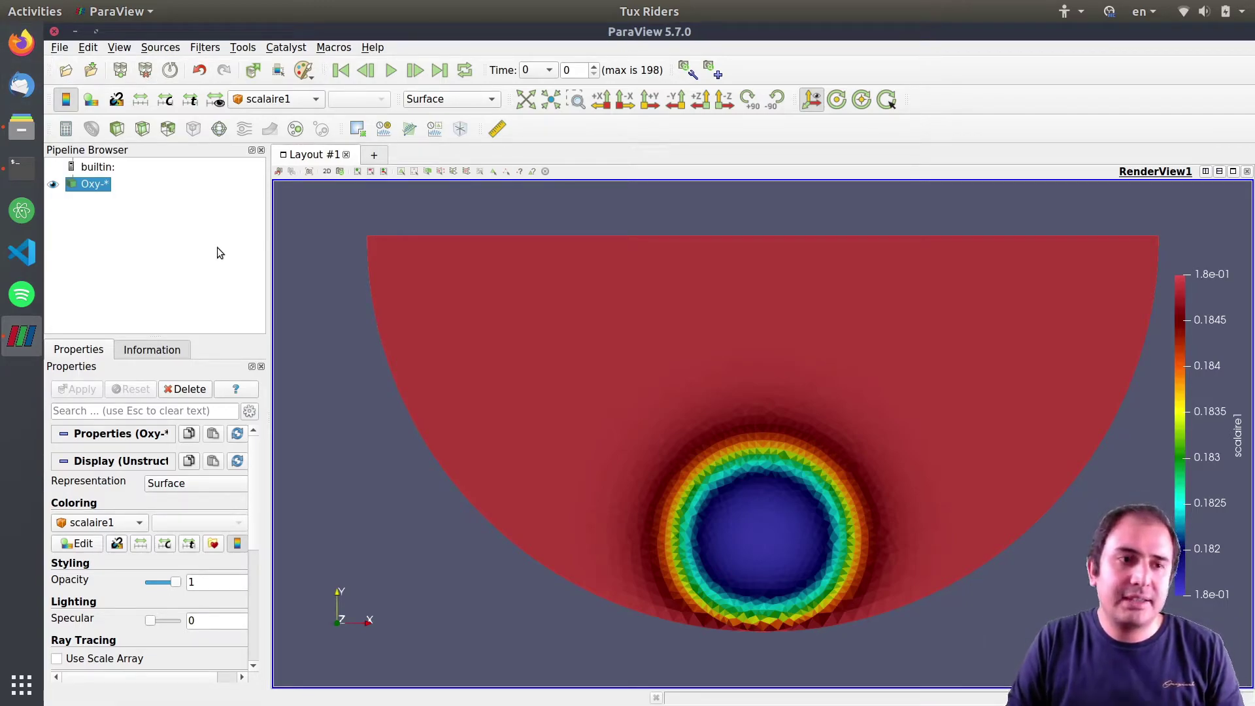
Step: Rescale the color range over all timesteps with automatic rescaling disabled, and replay the animation from the first frame to the last
left_click(190, 102)
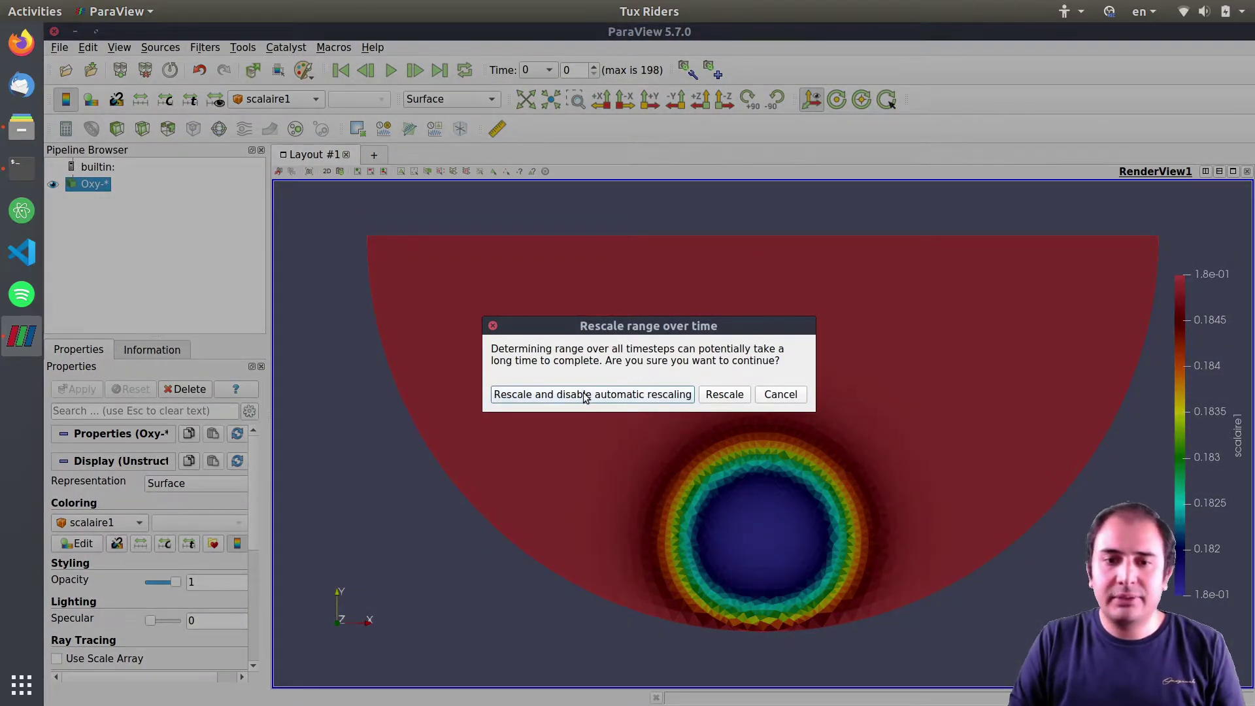
left_click(620, 394)
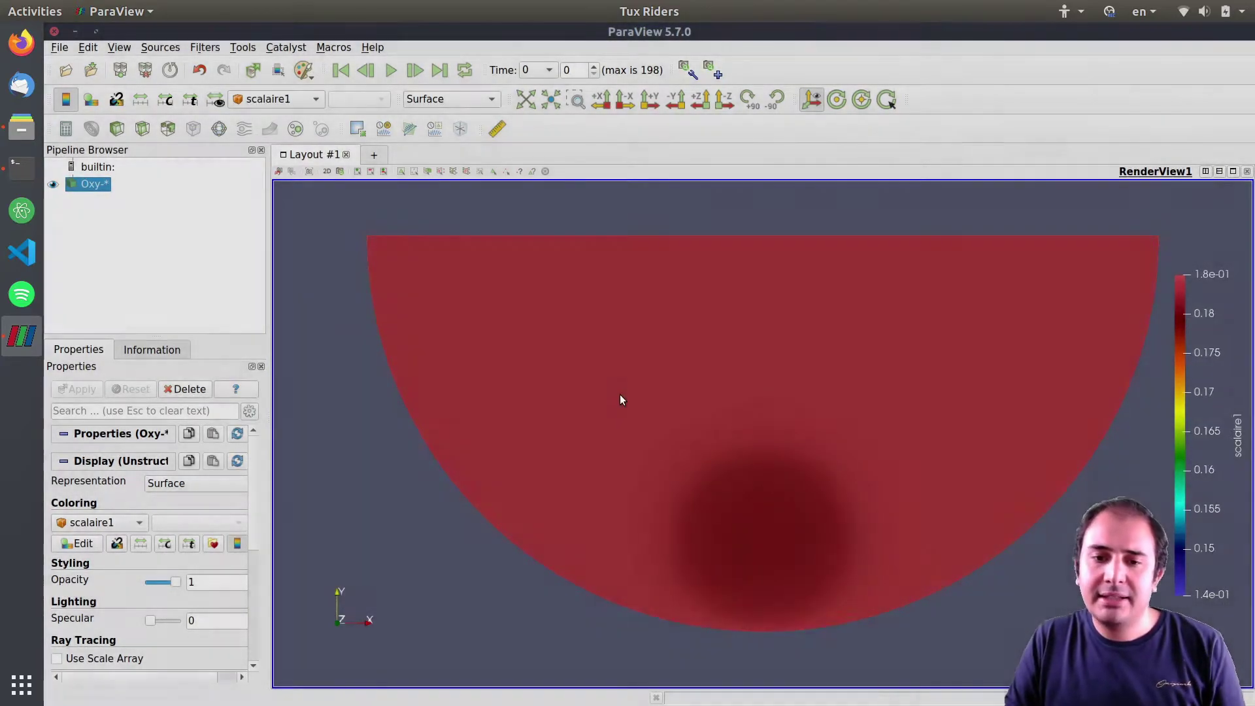
left_click(392, 70)
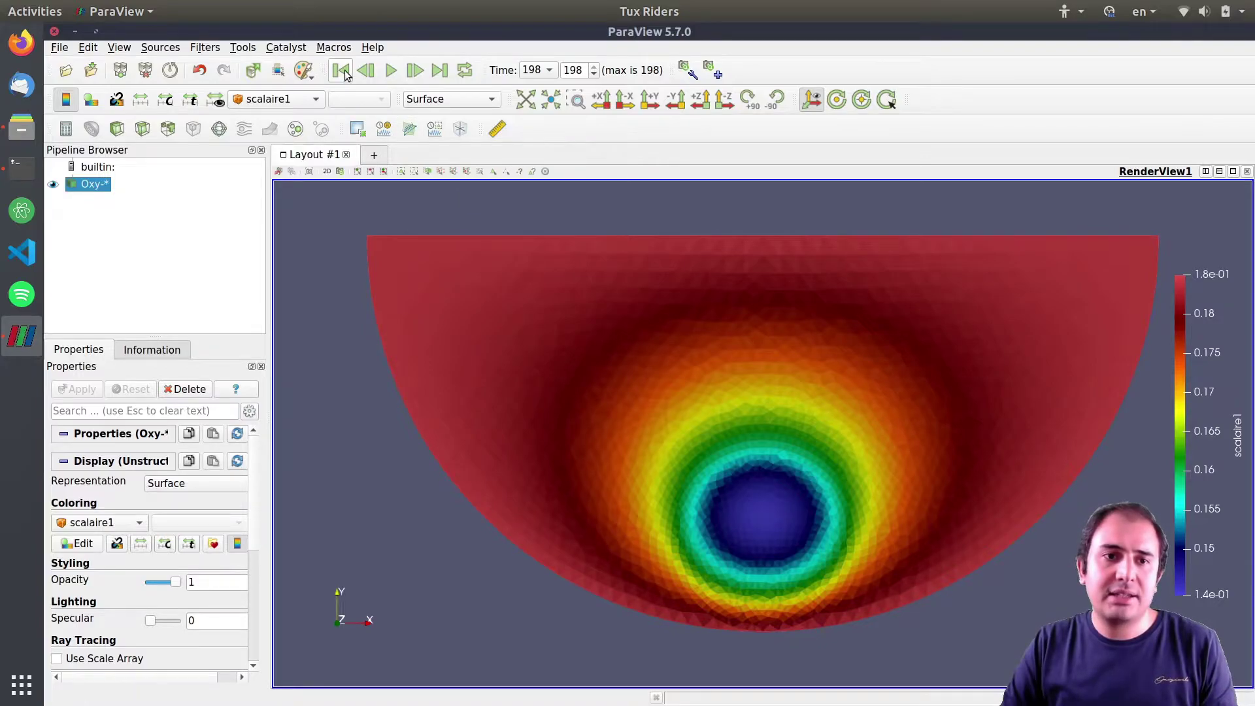
left_click(340, 70)
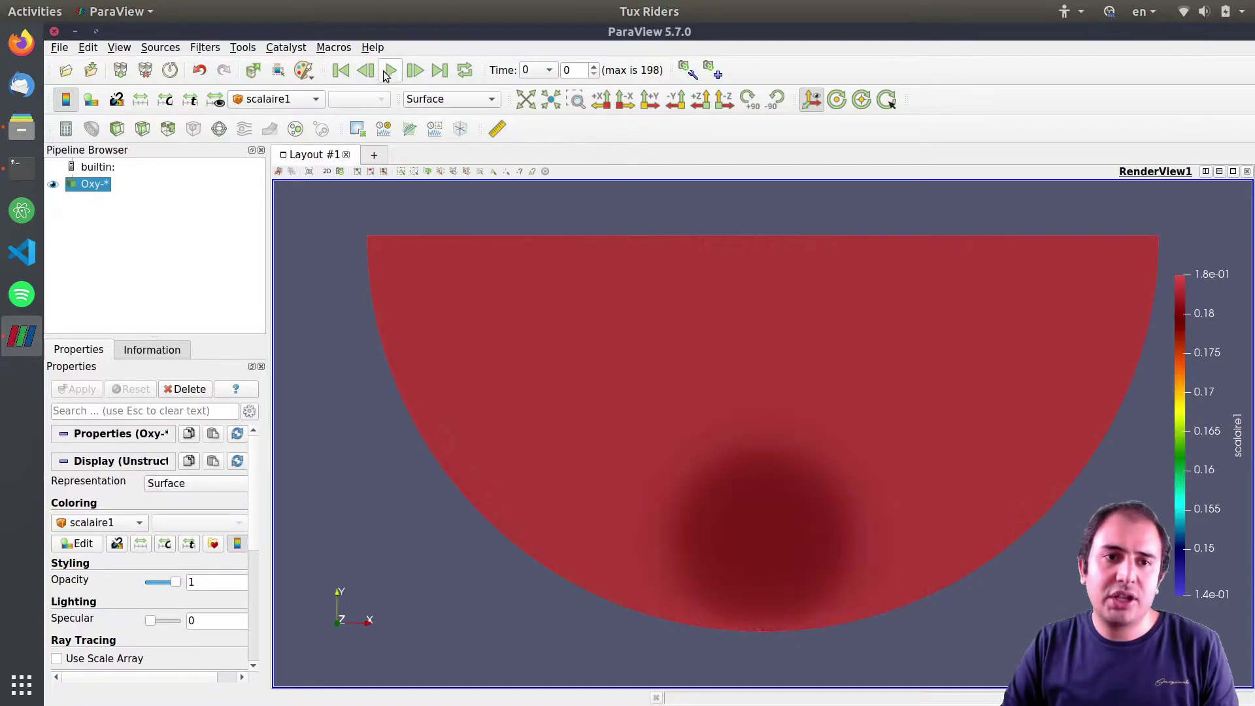
left_click(391, 70)
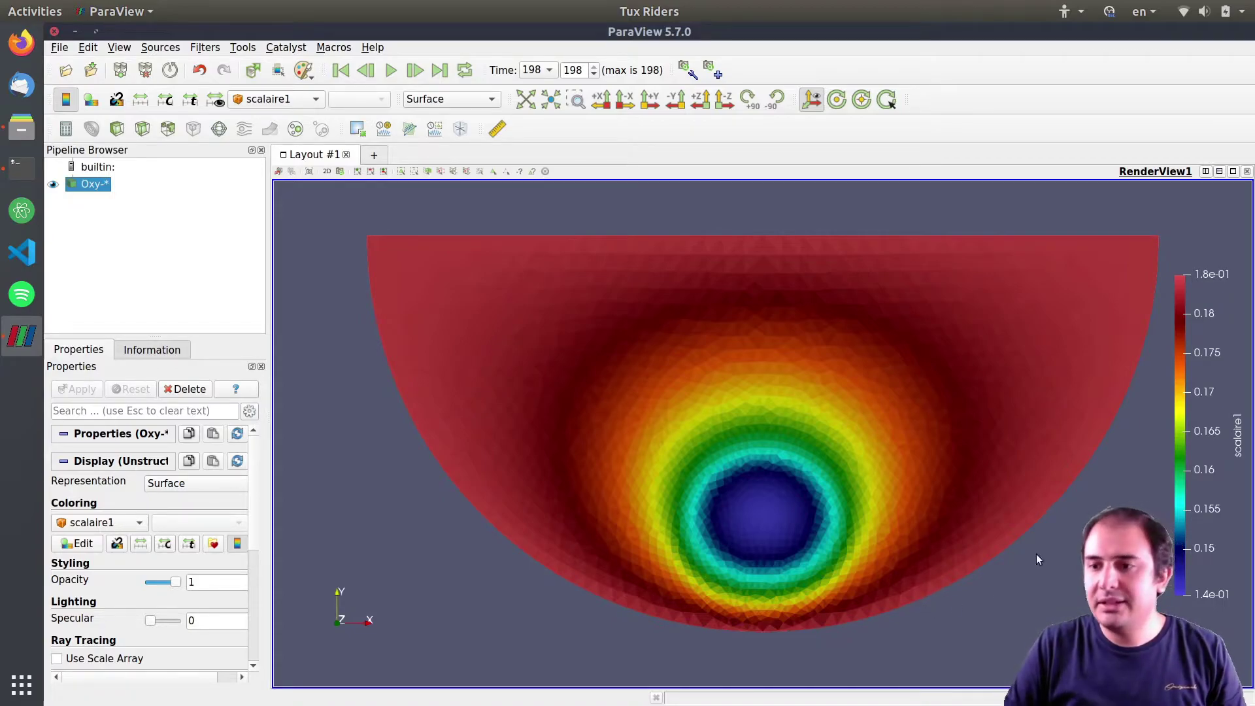
Step: Lengthen the color legend slightly and reposition it beside the half-disc geometry
mouse_move(1204, 274)
left_mouse_down()
mouse_move(1204, 244)
mouse_move(1205, 255)
left_mouse_up()
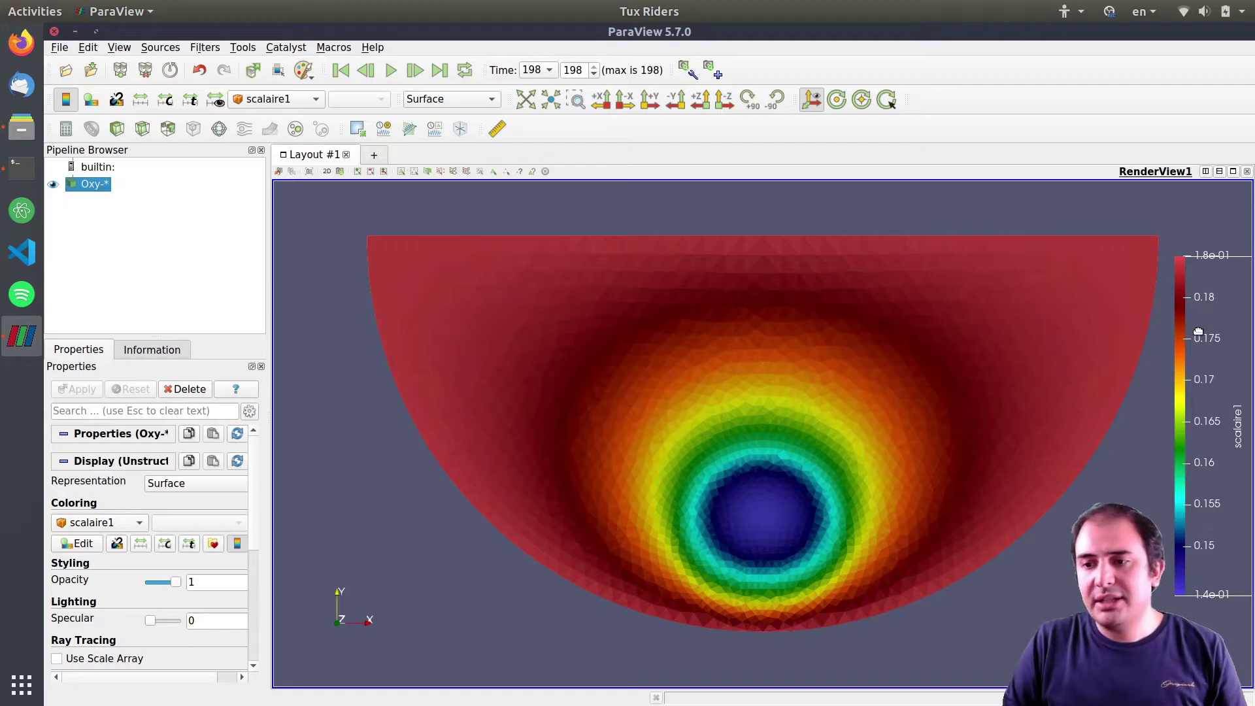
left_click_drag(1198, 331, 1190, 320)
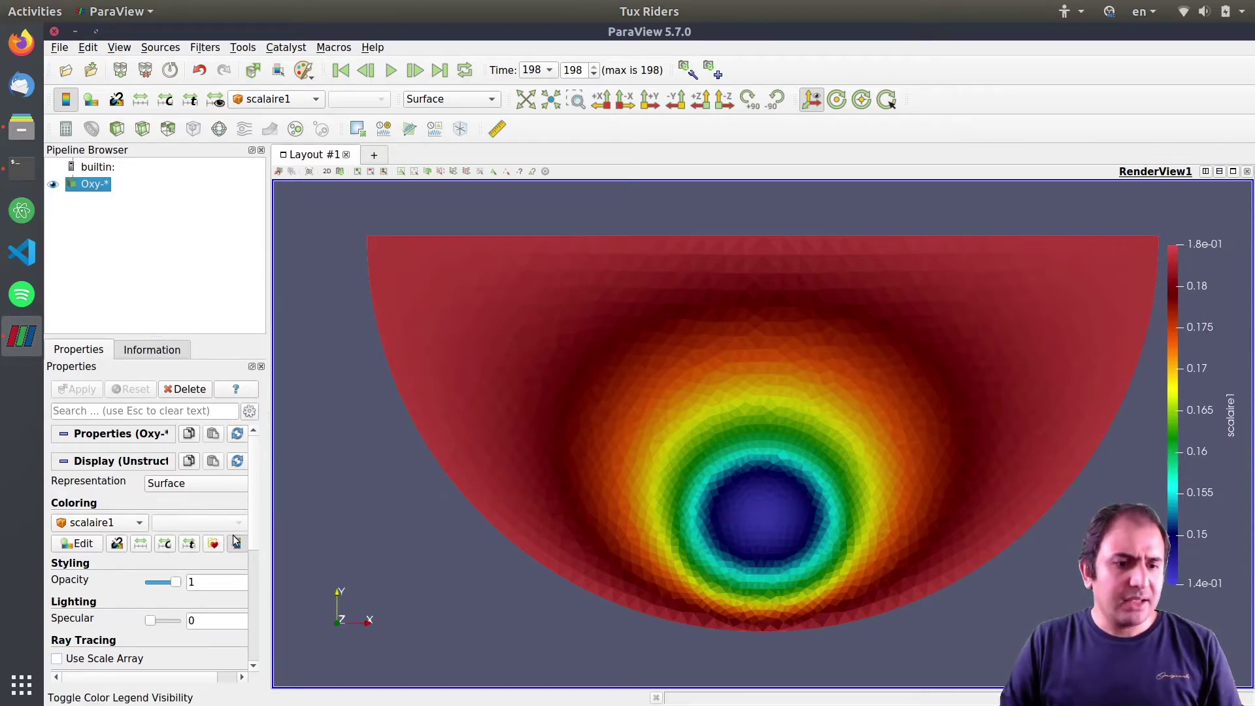
left_click_drag(177, 680, 201, 678)
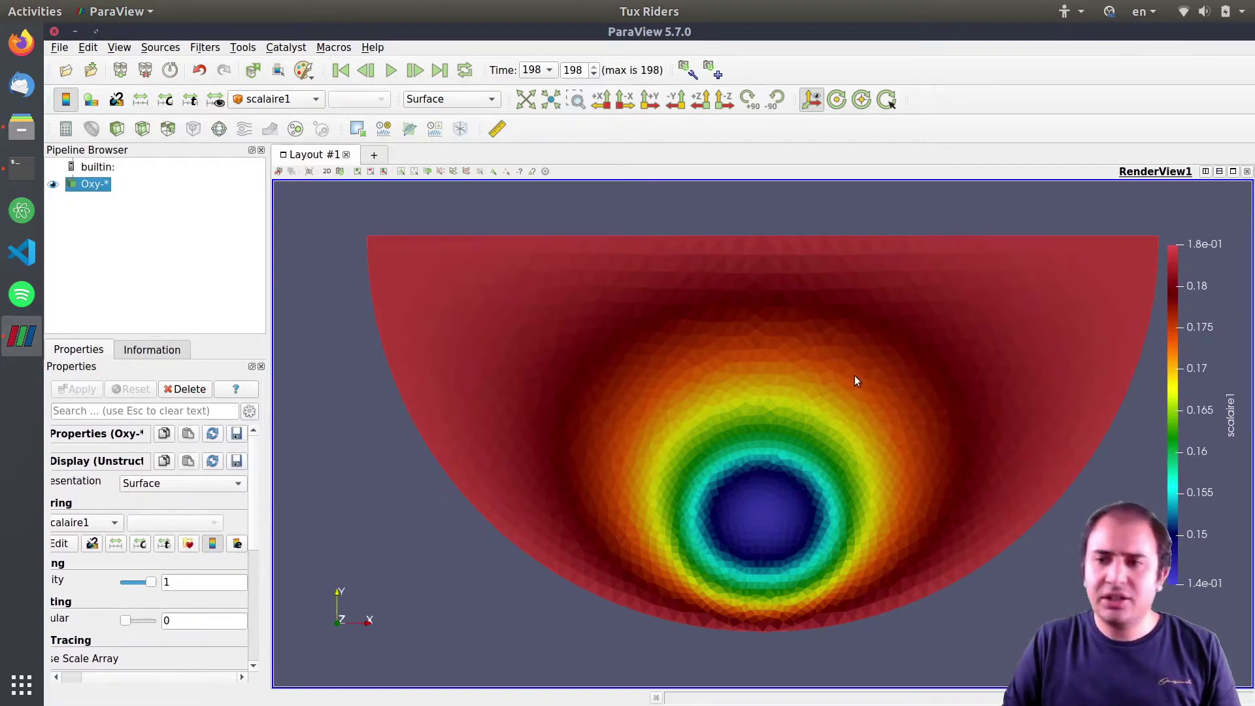
middle_click_drag(707, 421, 656, 426)
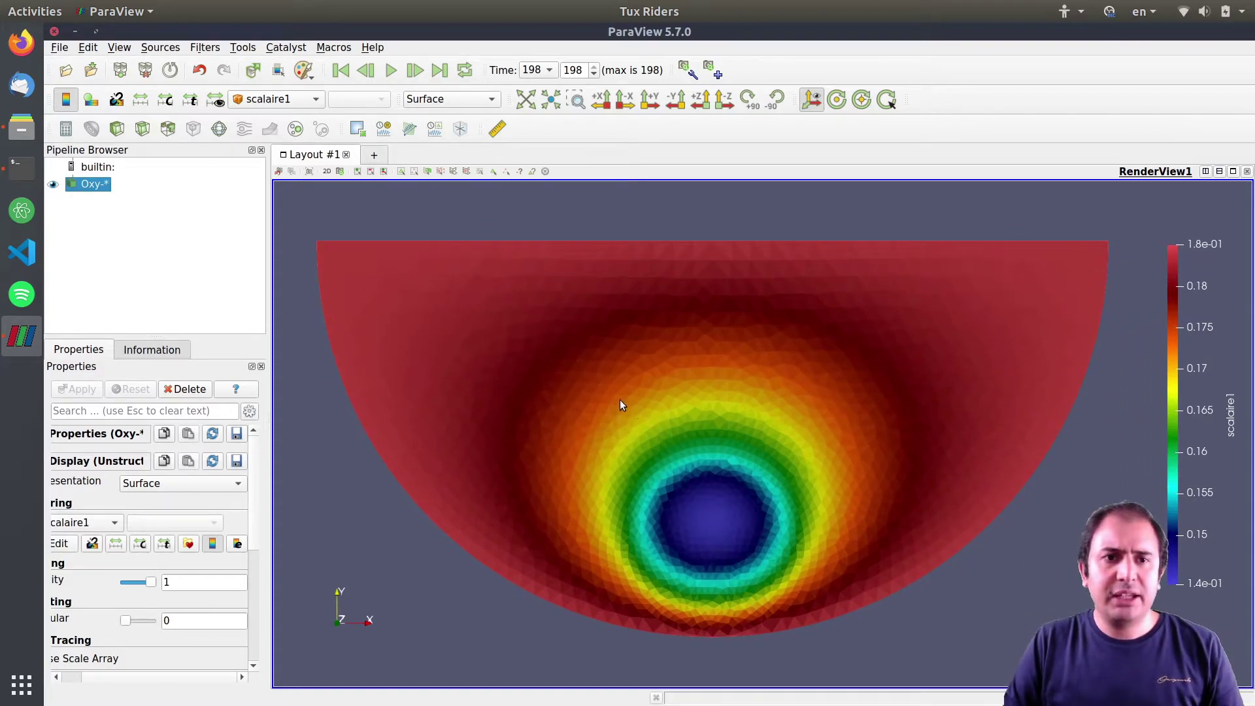
Step: Apply the Cell Data to Point Data filter to the Oxy dataset and color the result by scalaire1 at the first timestep
left_click(207, 48)
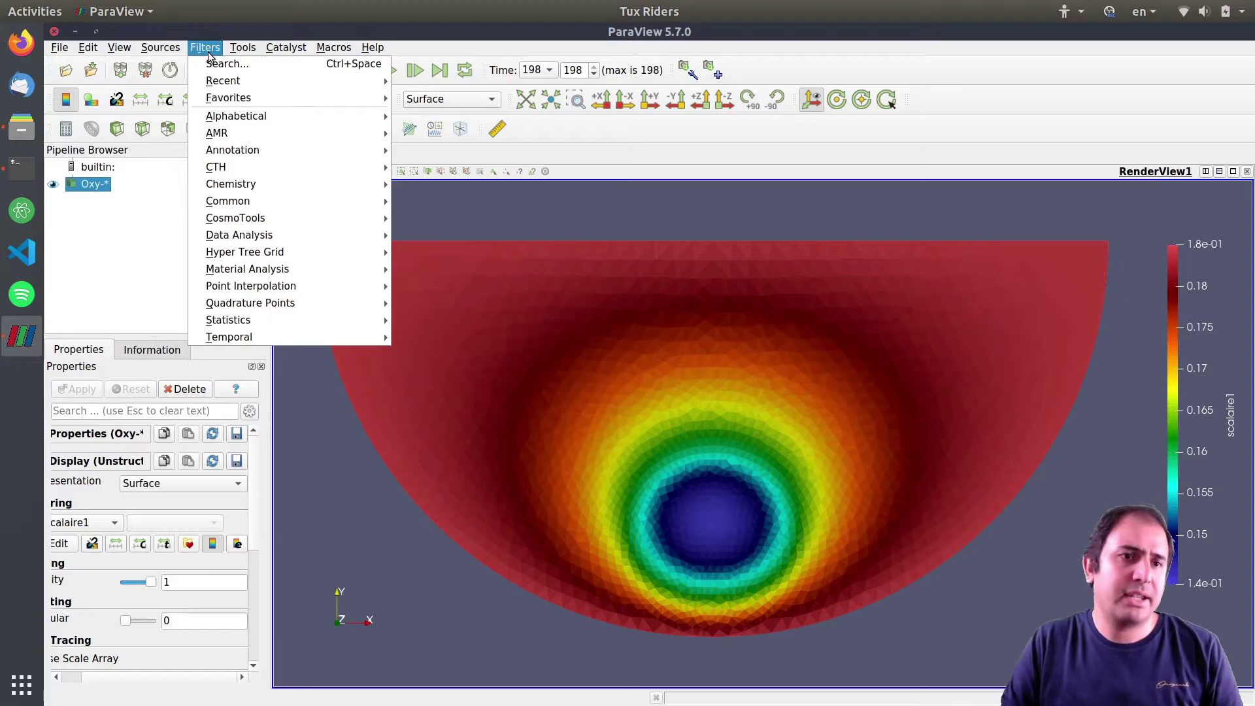
mouse_move(225, 118)
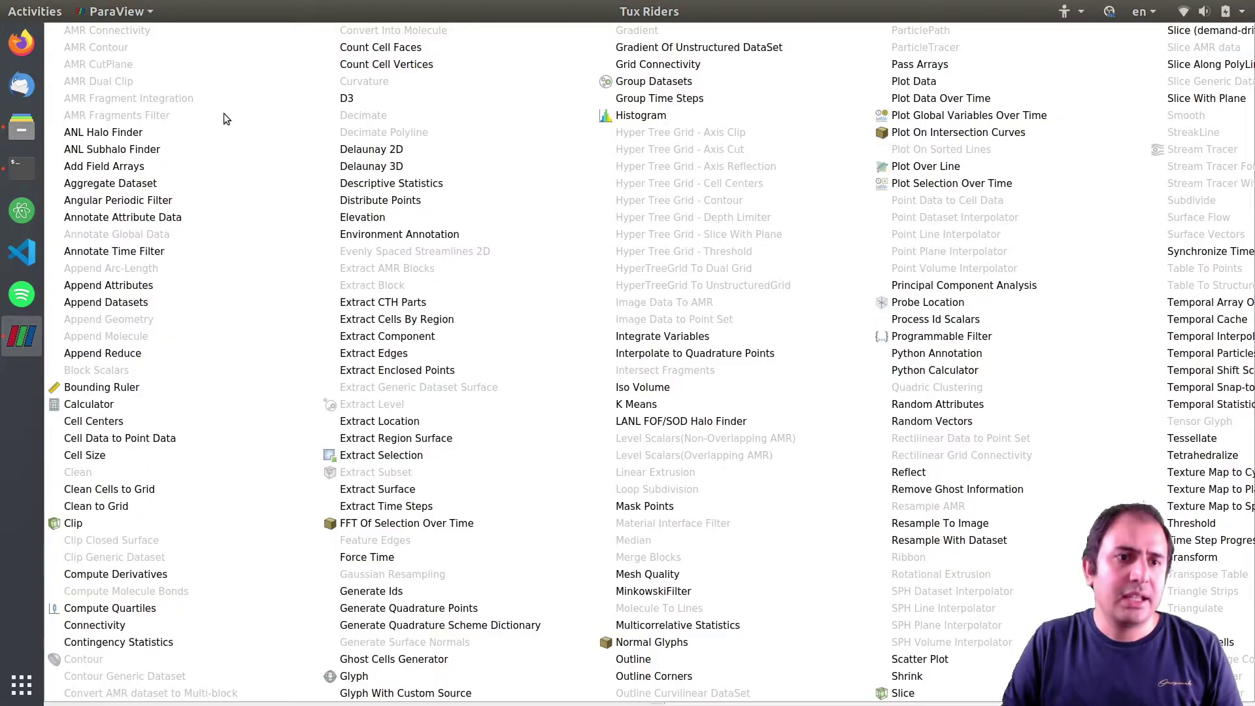
left_click(98, 438)
left_click(71, 389)
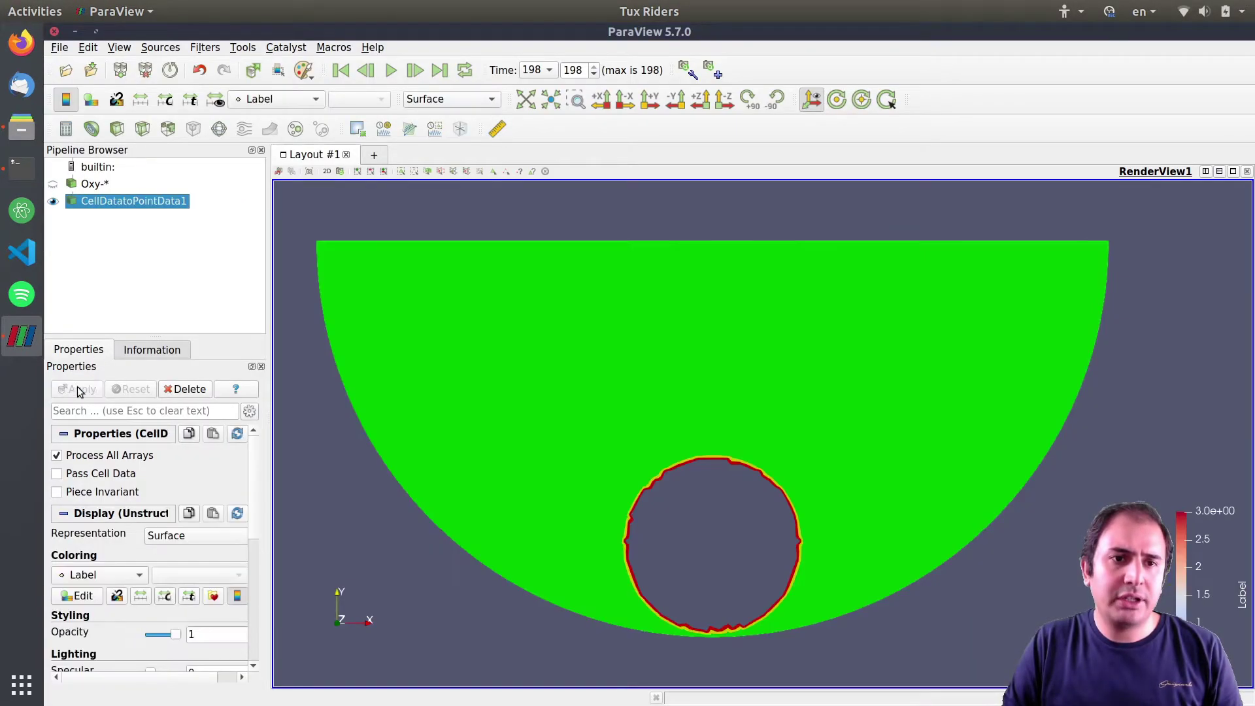
left_click(261, 99)
left_click(263, 114)
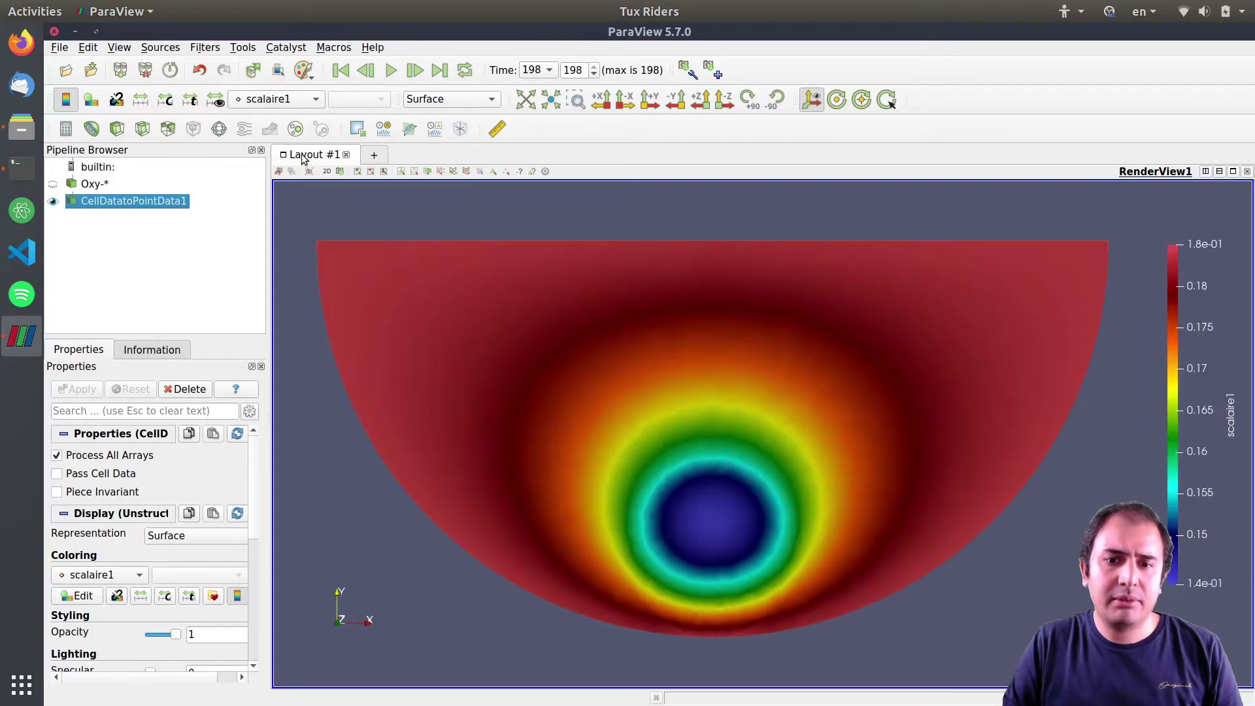
left_click(340, 70)
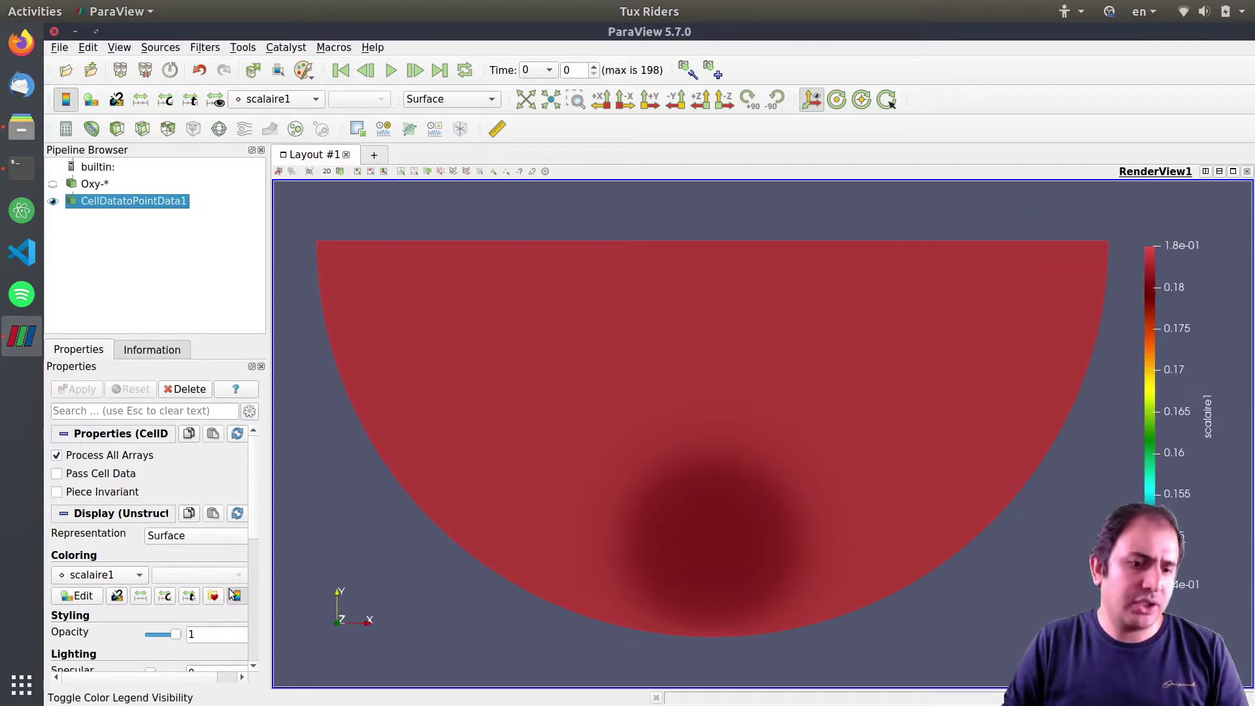
Step: Retitle the color legend "Oxygen concentration" and make both its title and annotation text bold
scroll(258, 523, "down", 3)
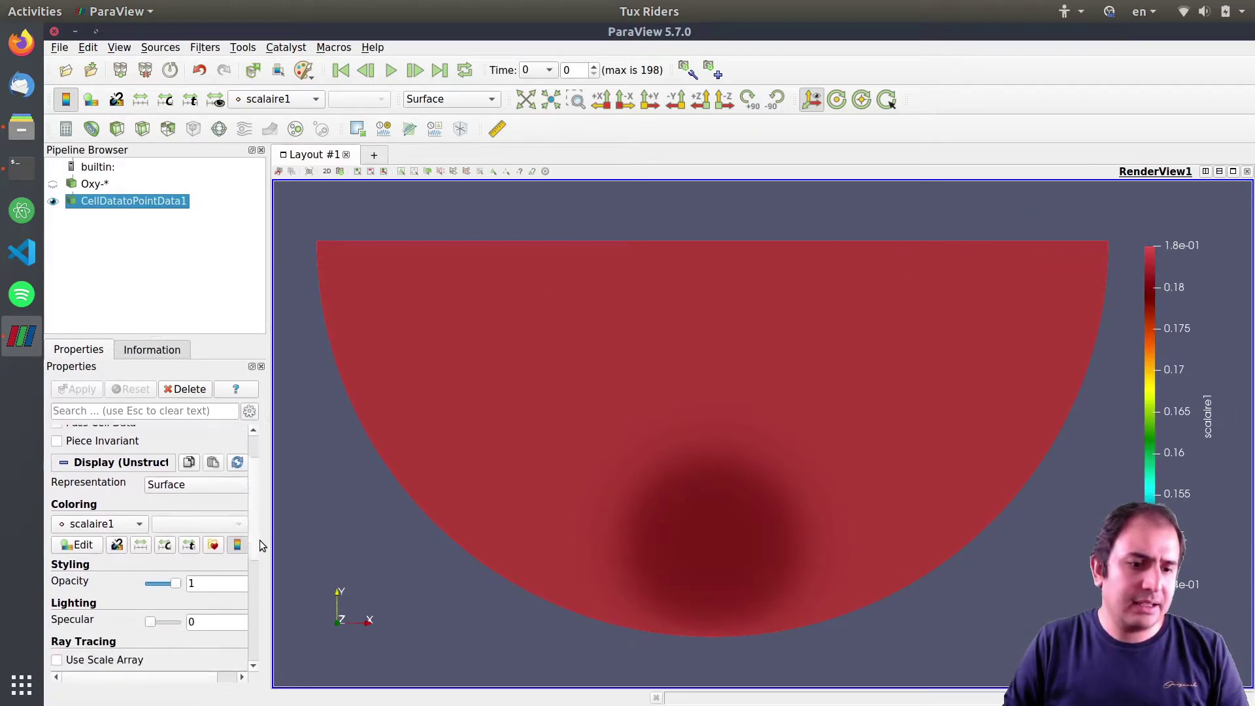
left_click_drag(130, 676, 178, 676)
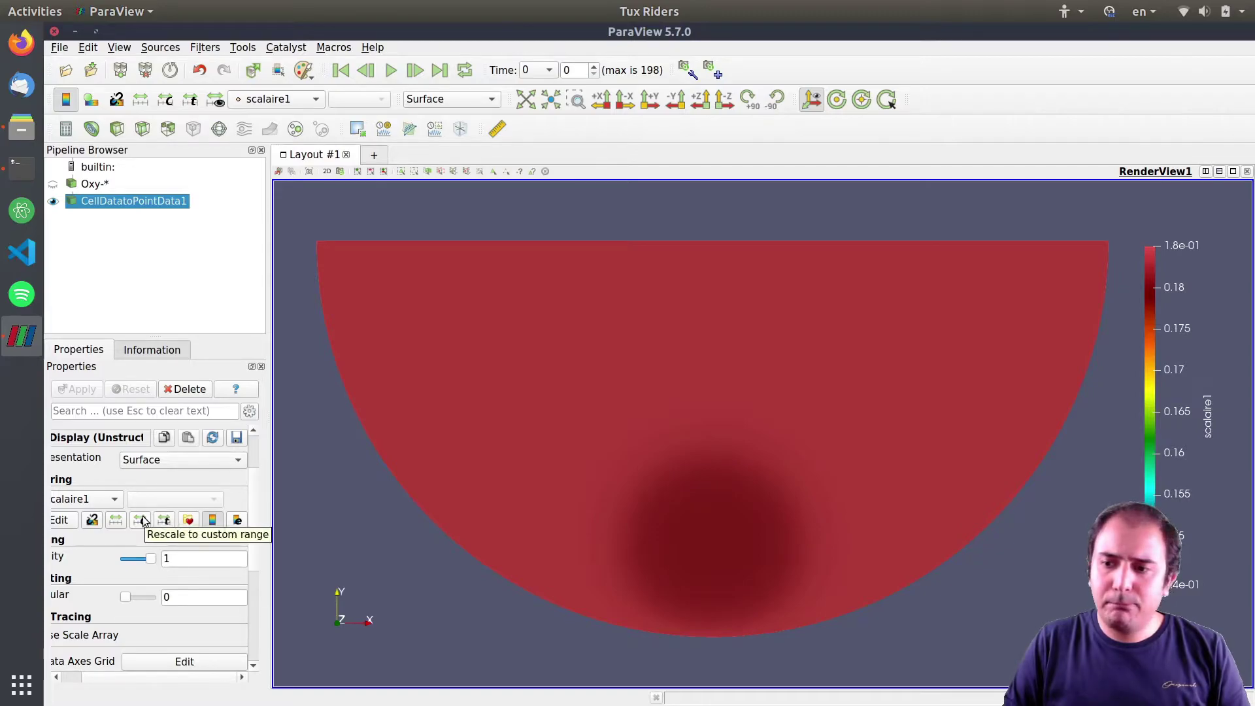
left_click(236, 520)
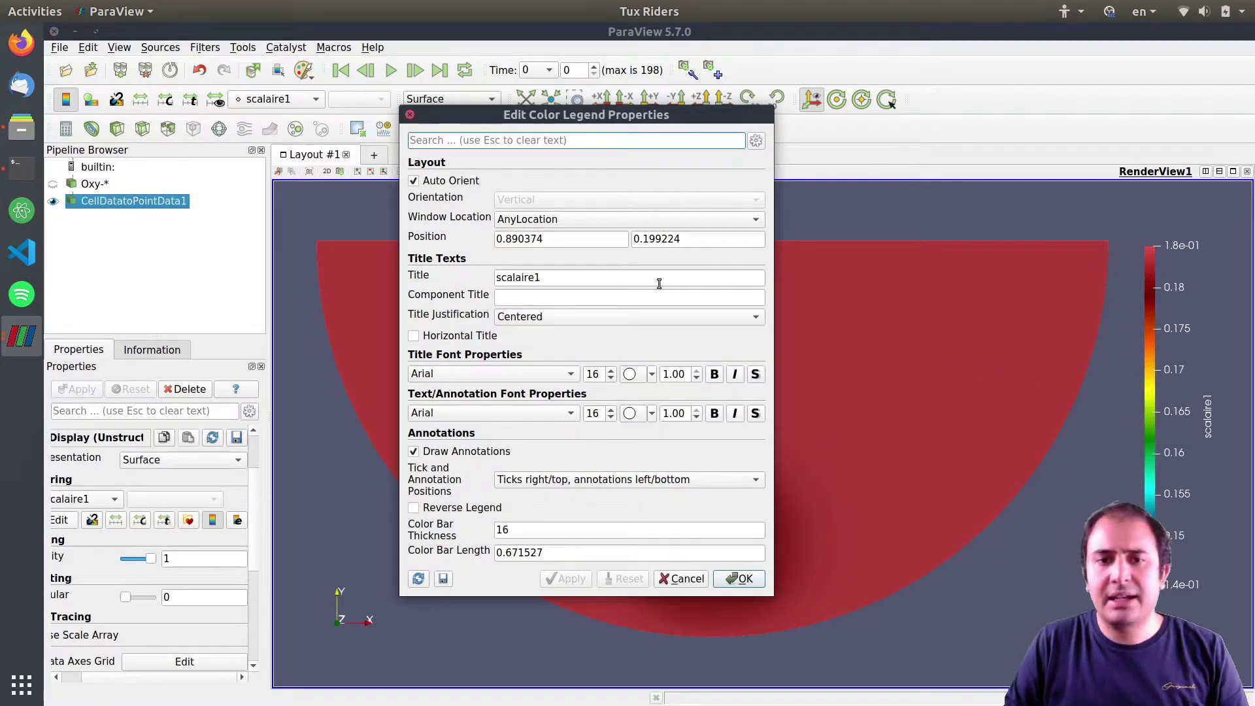
left_click_drag(551, 277, 432, 287)
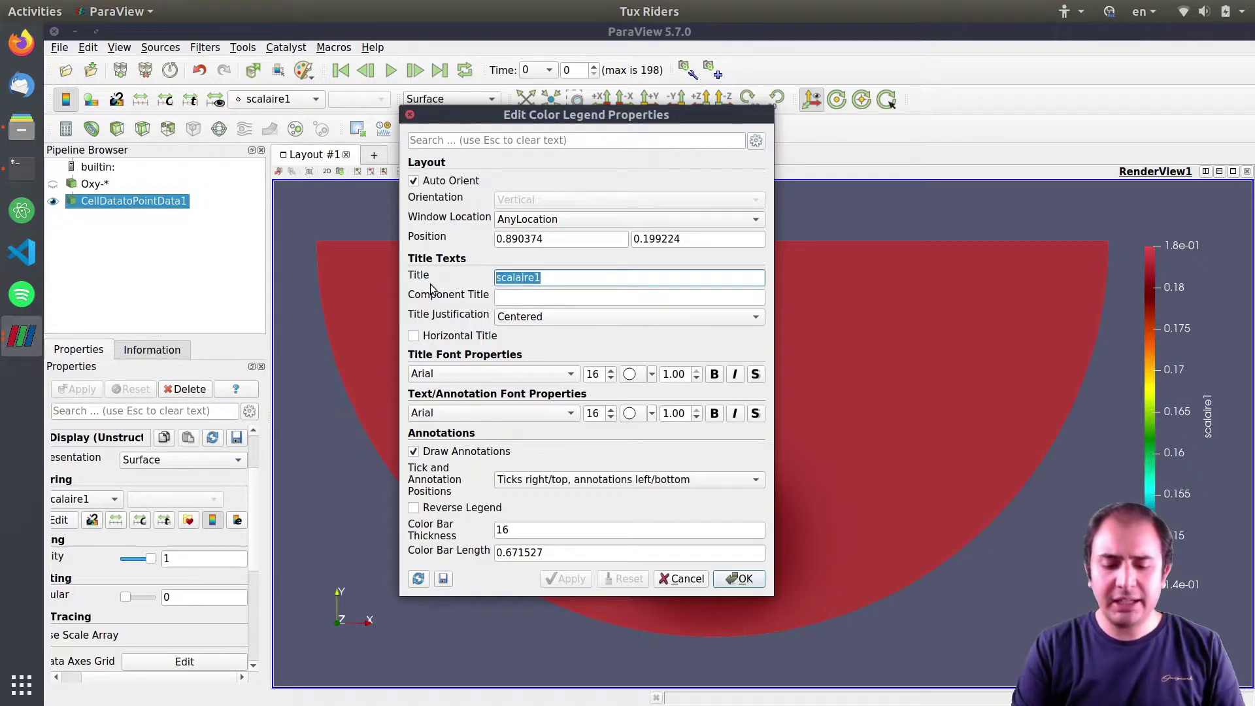
type("Oxygen")
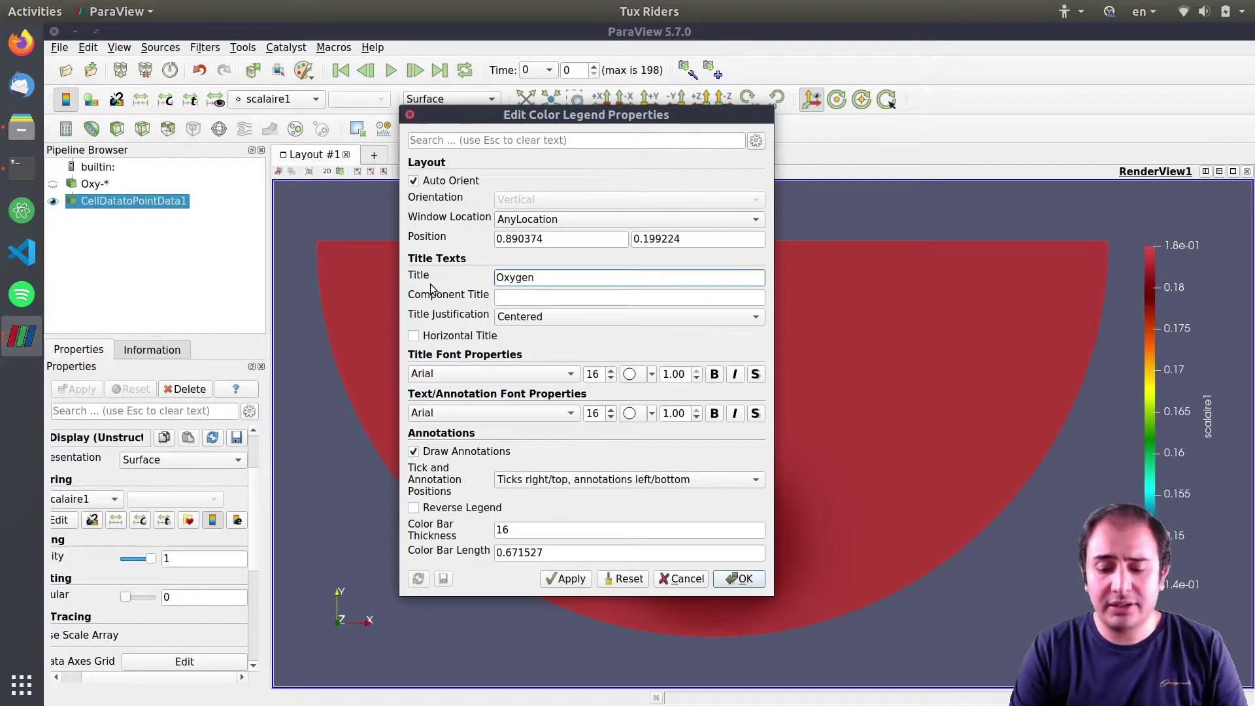
type(" concentrat")
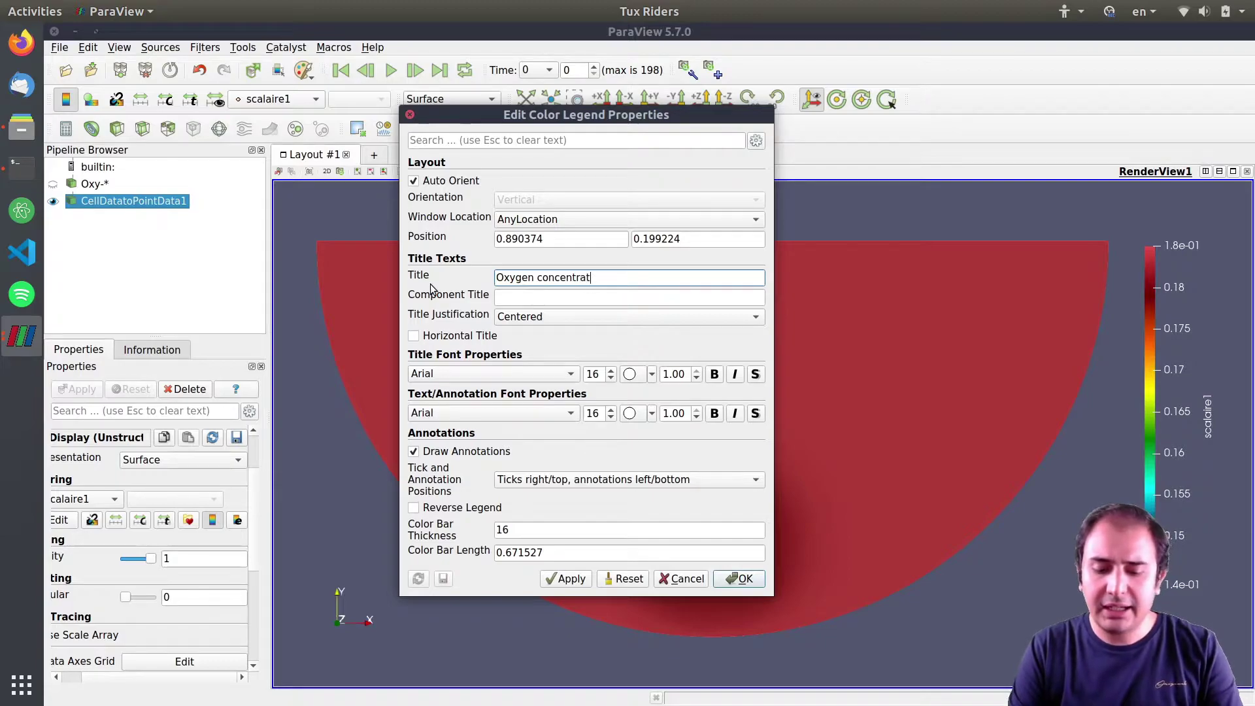
type("ion")
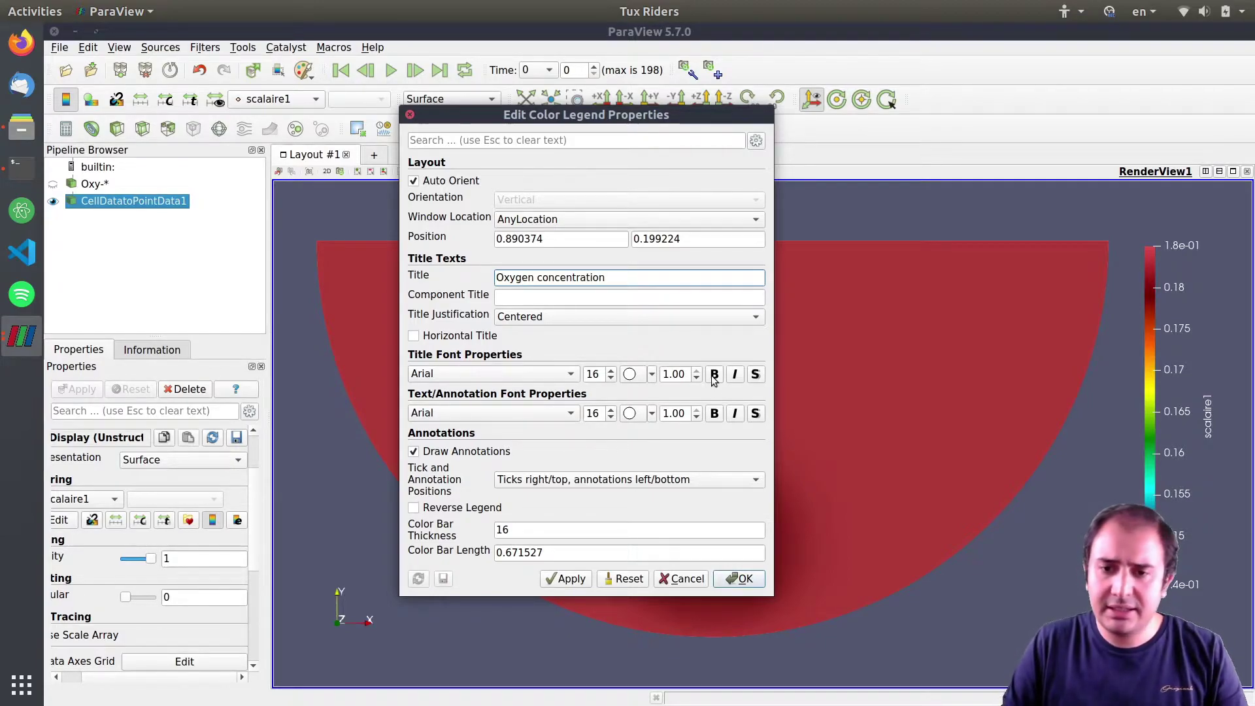
left_click(575, 578)
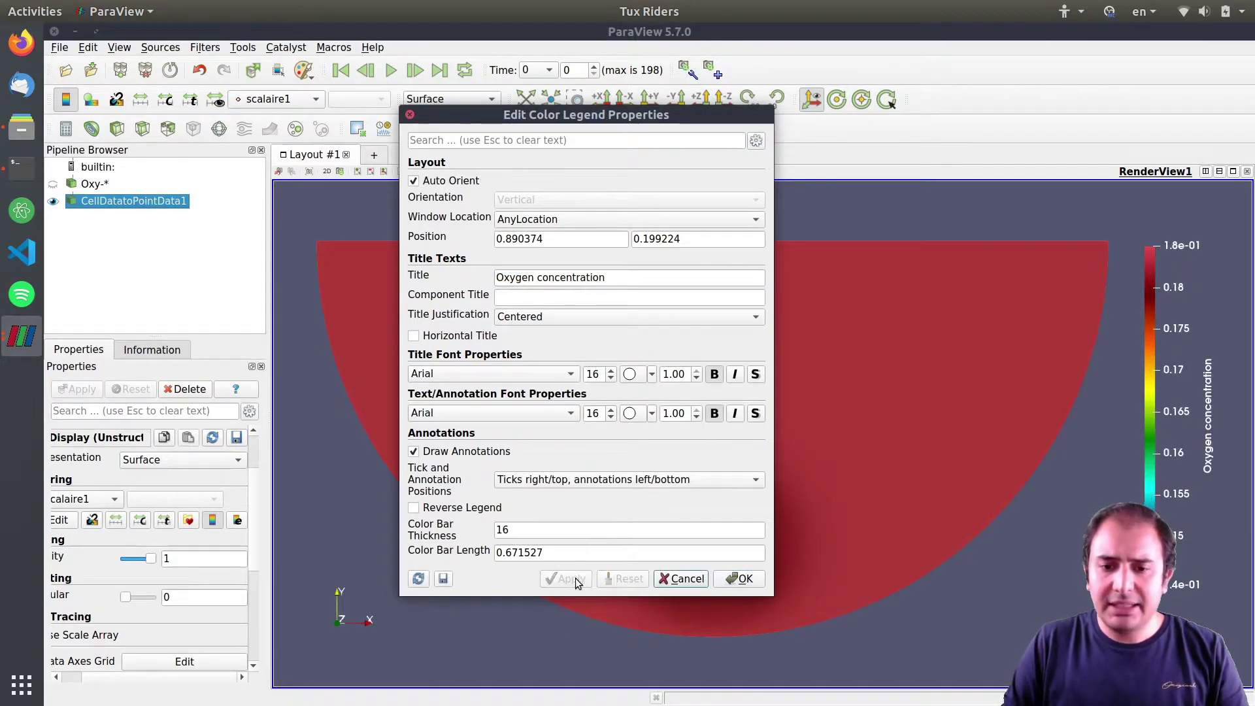
left_click(740, 579)
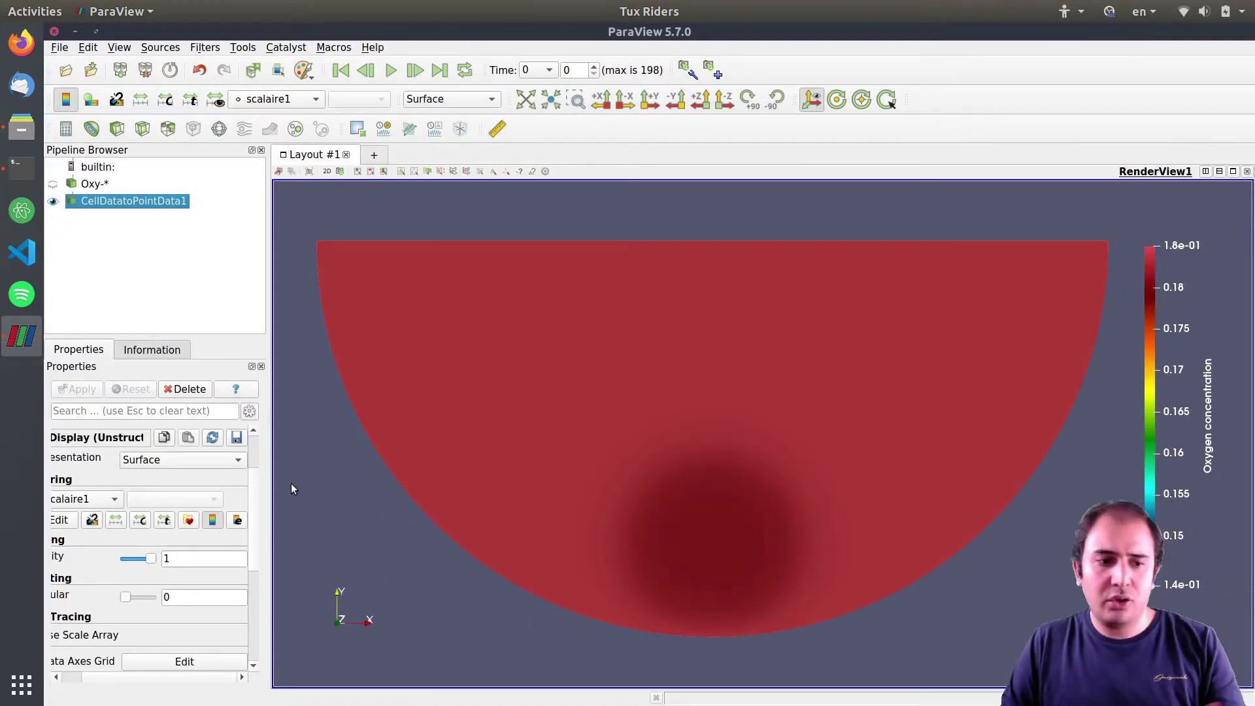
left_click(237, 520)
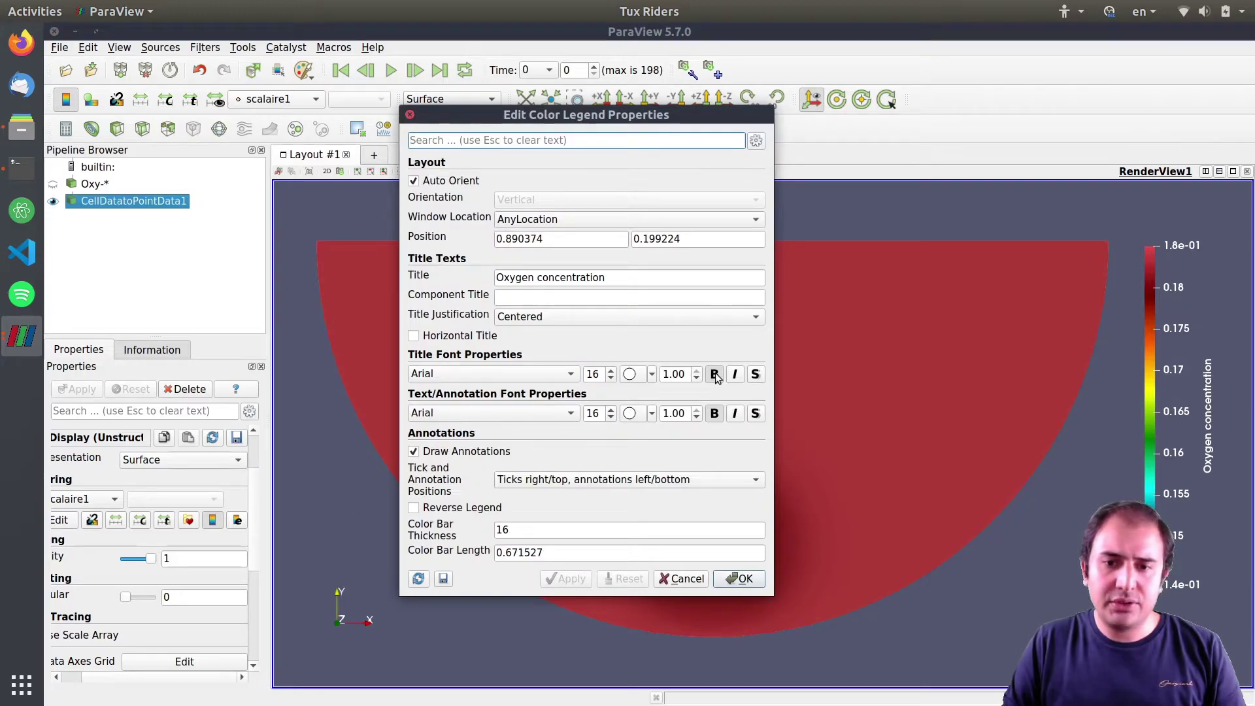
left_click(739, 579)
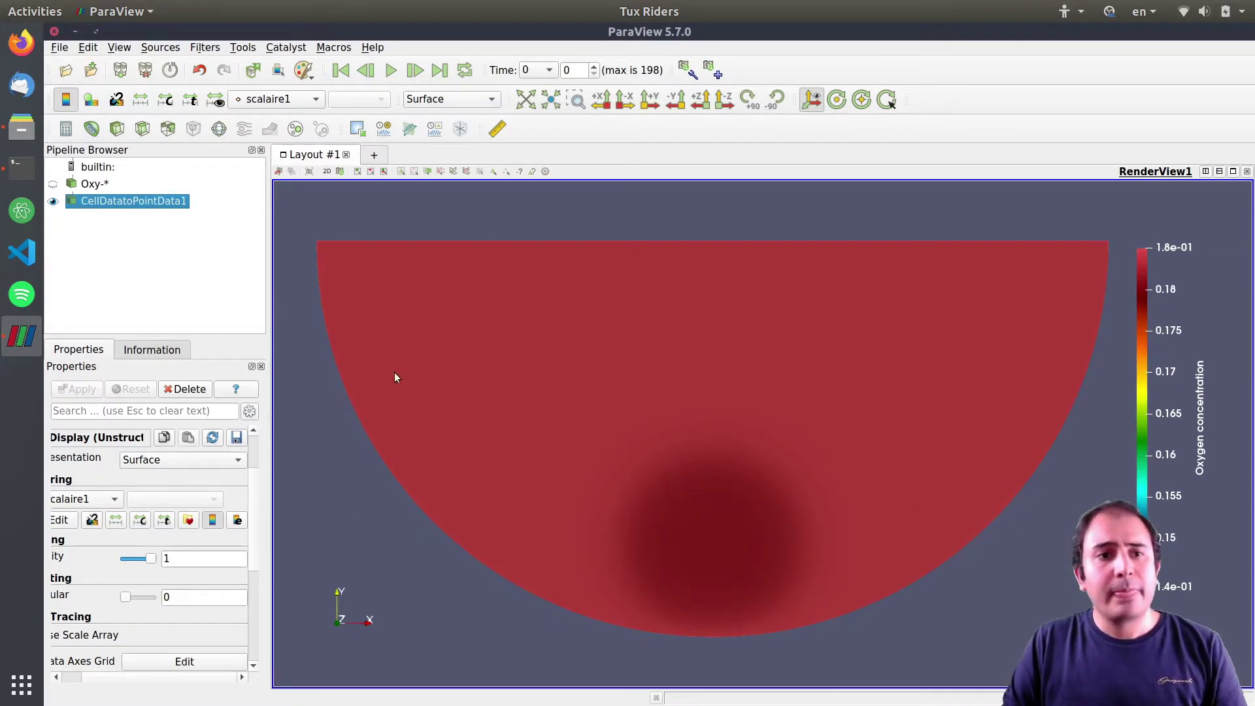
Step: Replay the animation, return to the first frame, and hide the orientation axes in the render view
left_click(391, 70)
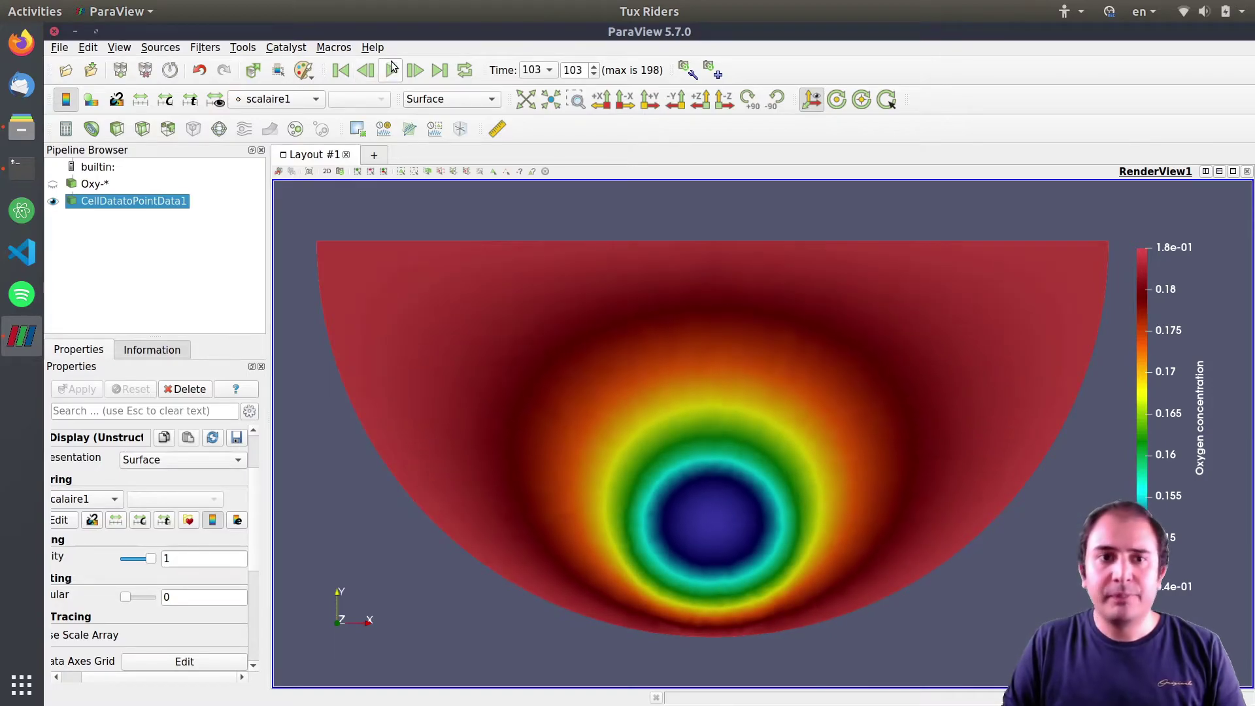
left_click(341, 70)
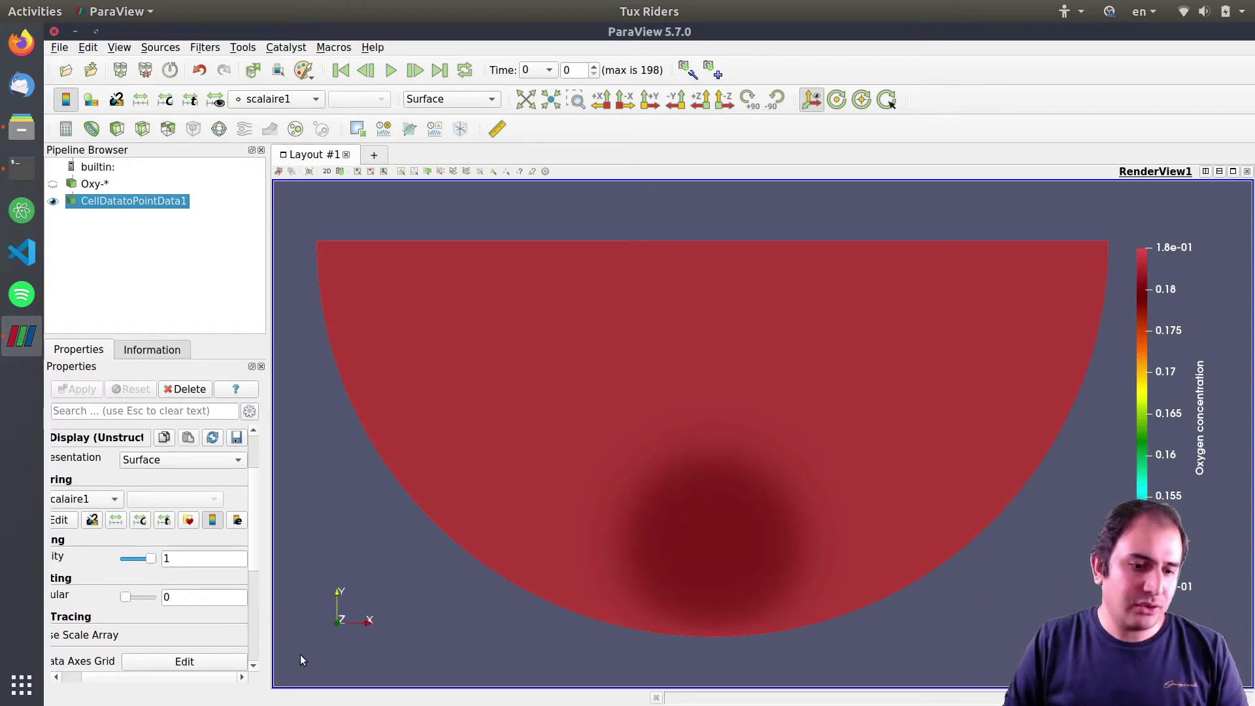
scroll(155, 599, "down", 3)
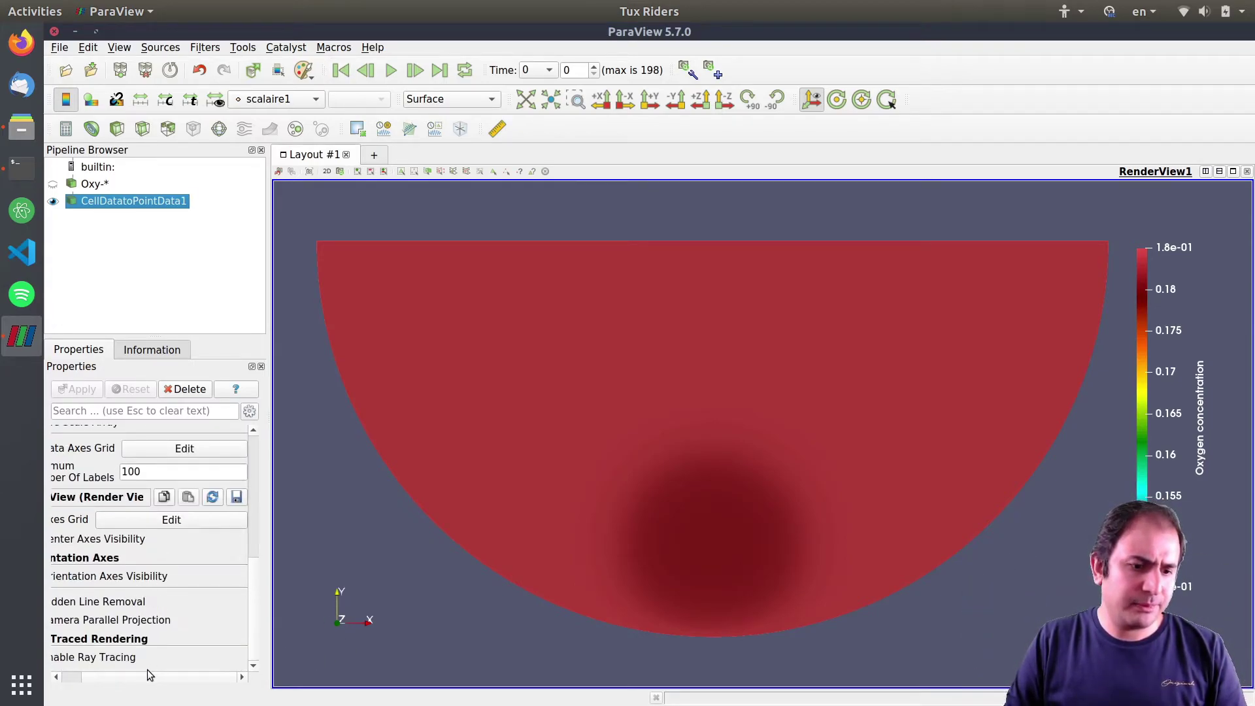
left_click(97, 577)
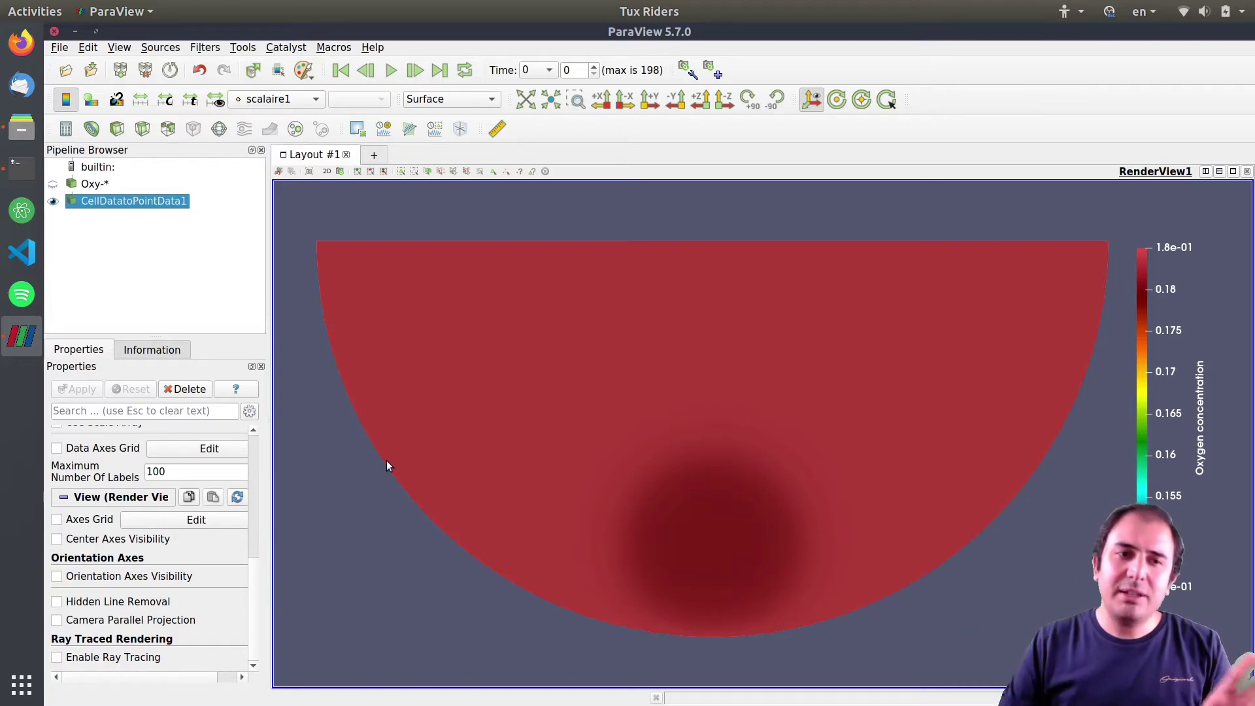
left_click(119, 47)
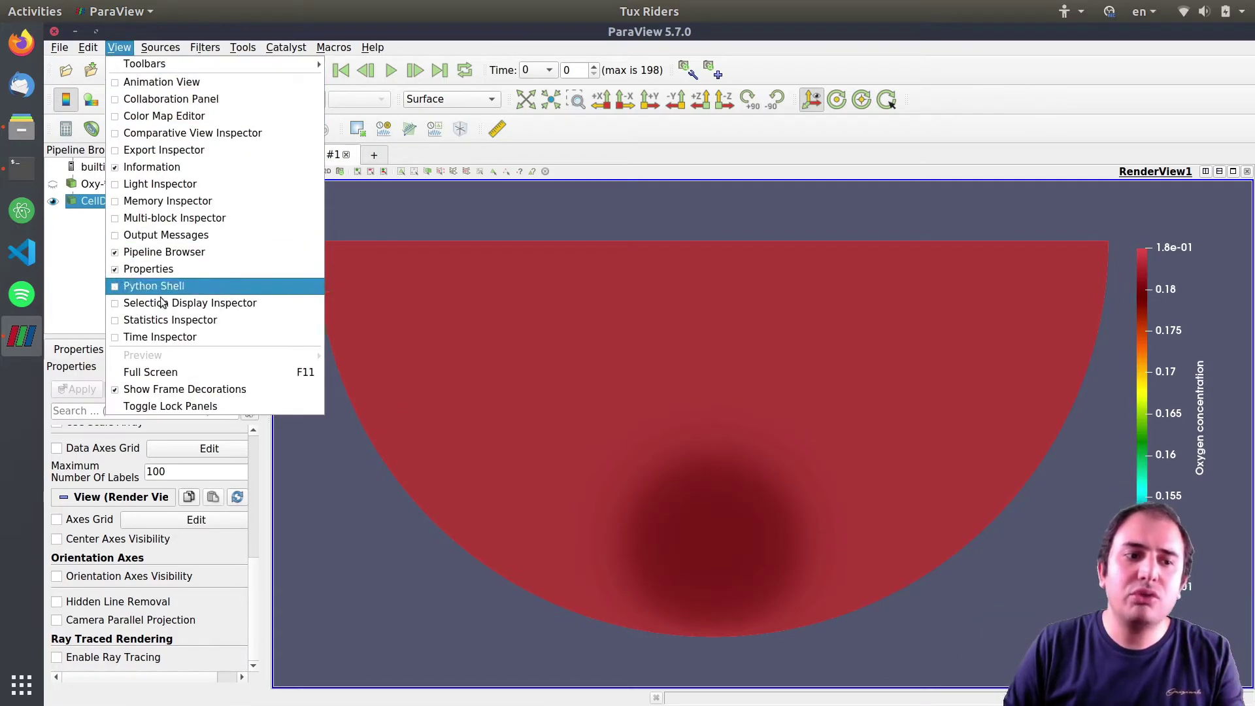
left_click(378, 465)
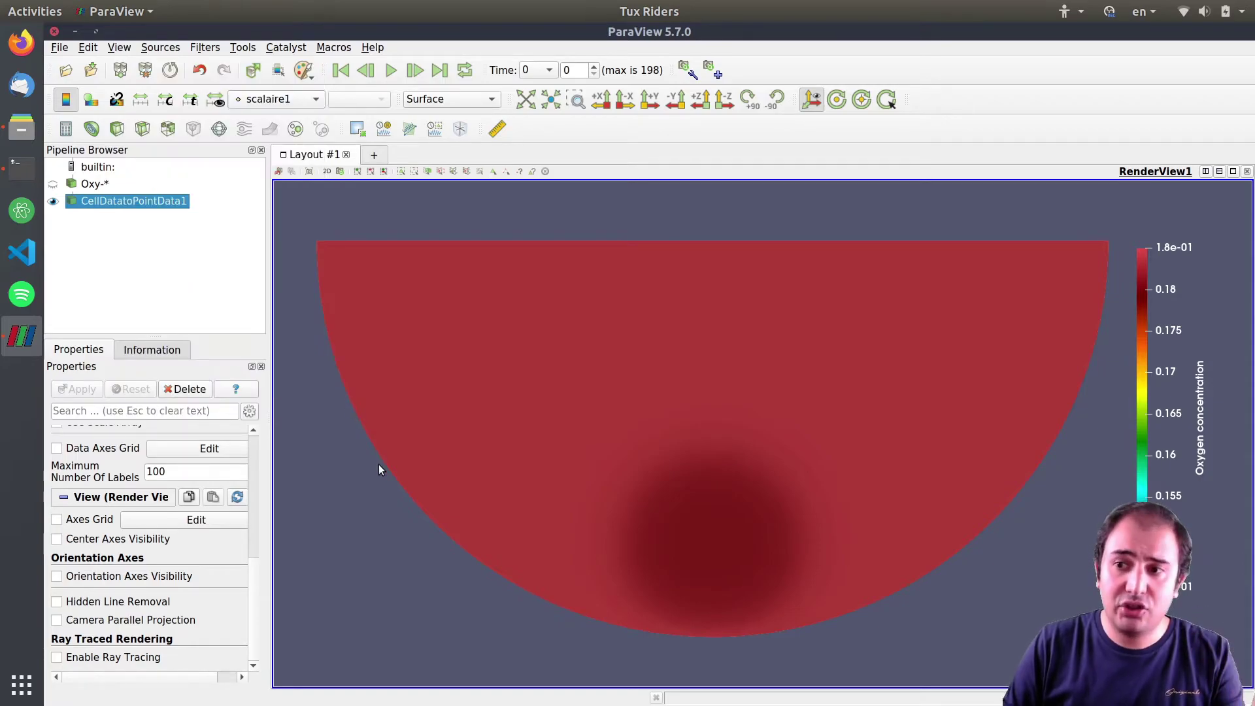
left_click(122, 46)
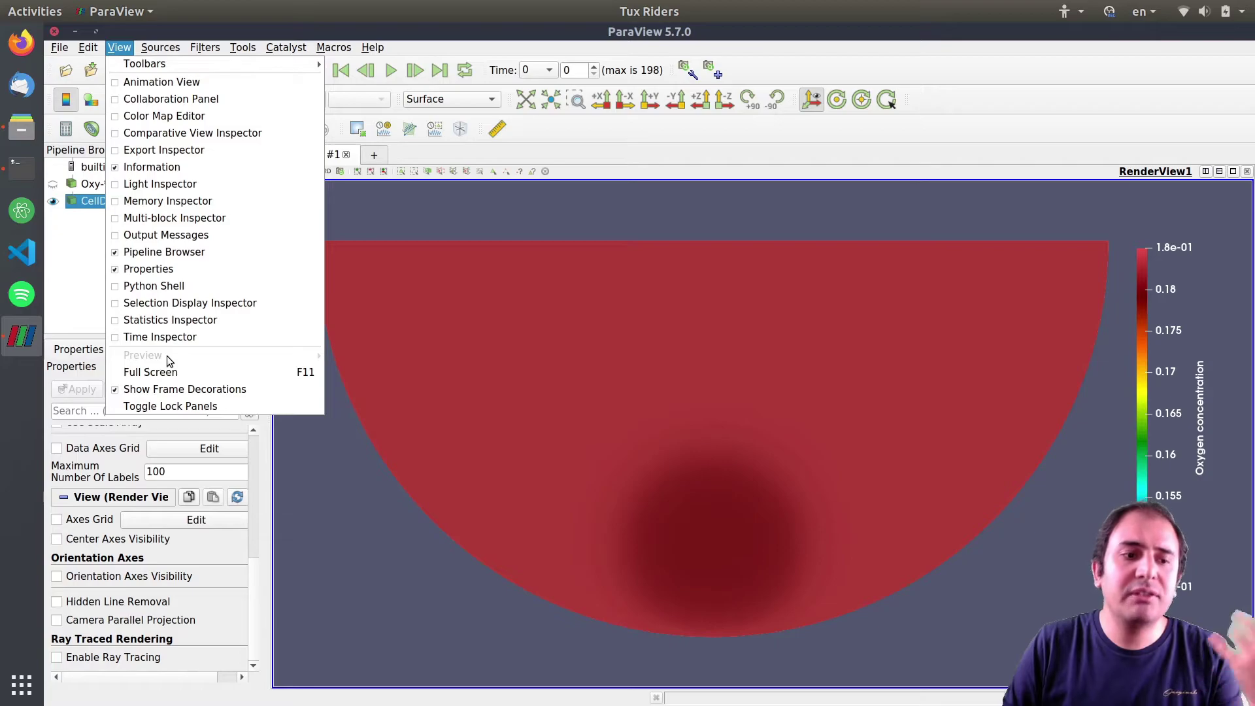
left_click(516, 202)
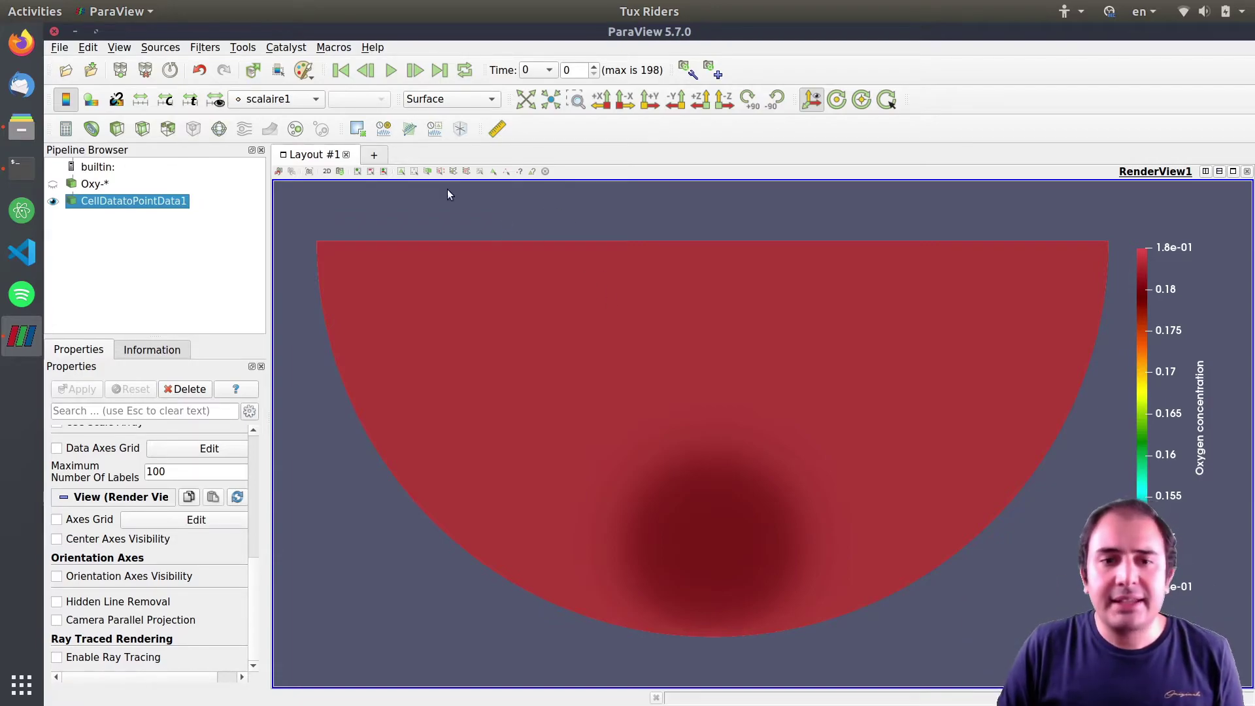
left_click(119, 47)
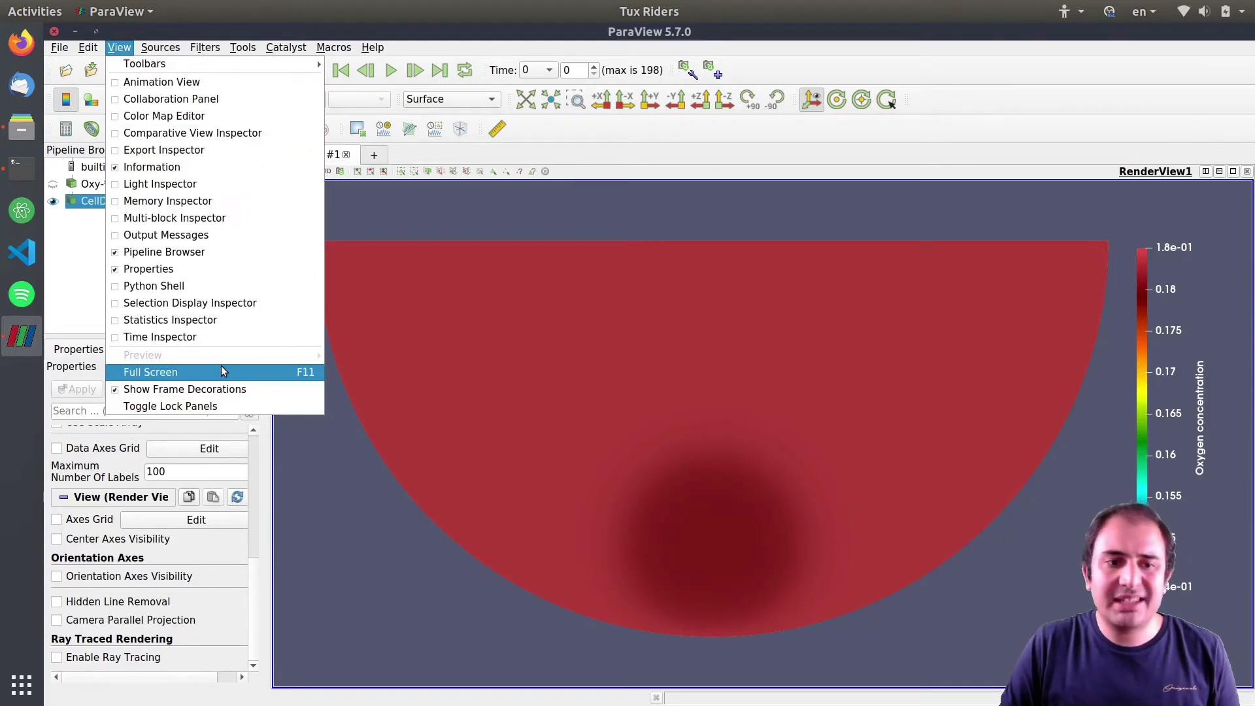
left_click(376, 466)
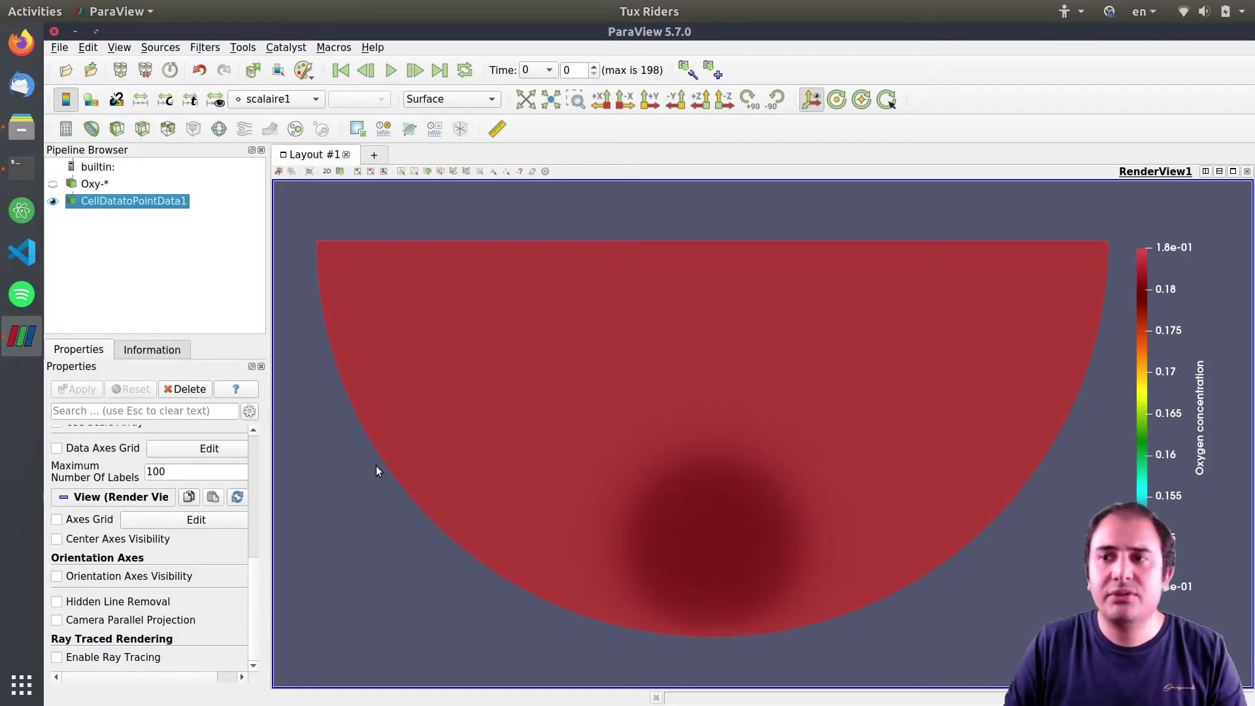
left_click(117, 48)
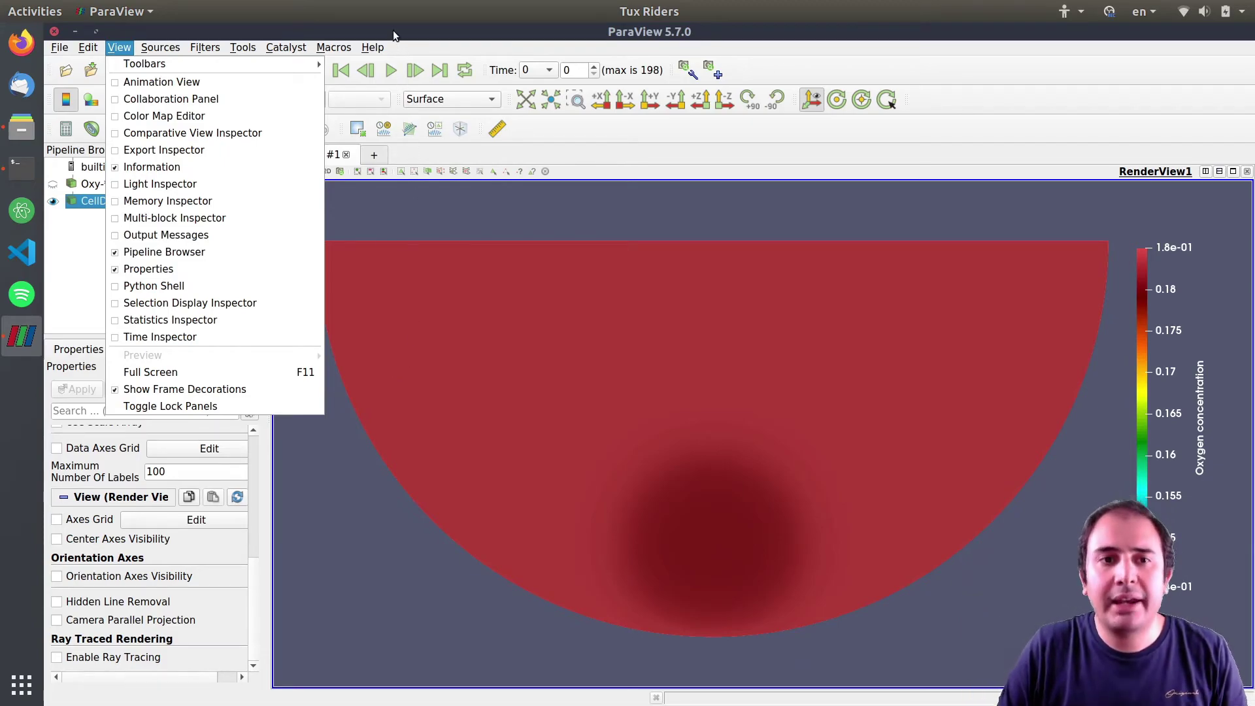
Step: Start saving the animation and choose the Desktop folder as its destination
mouse_move(59, 47)
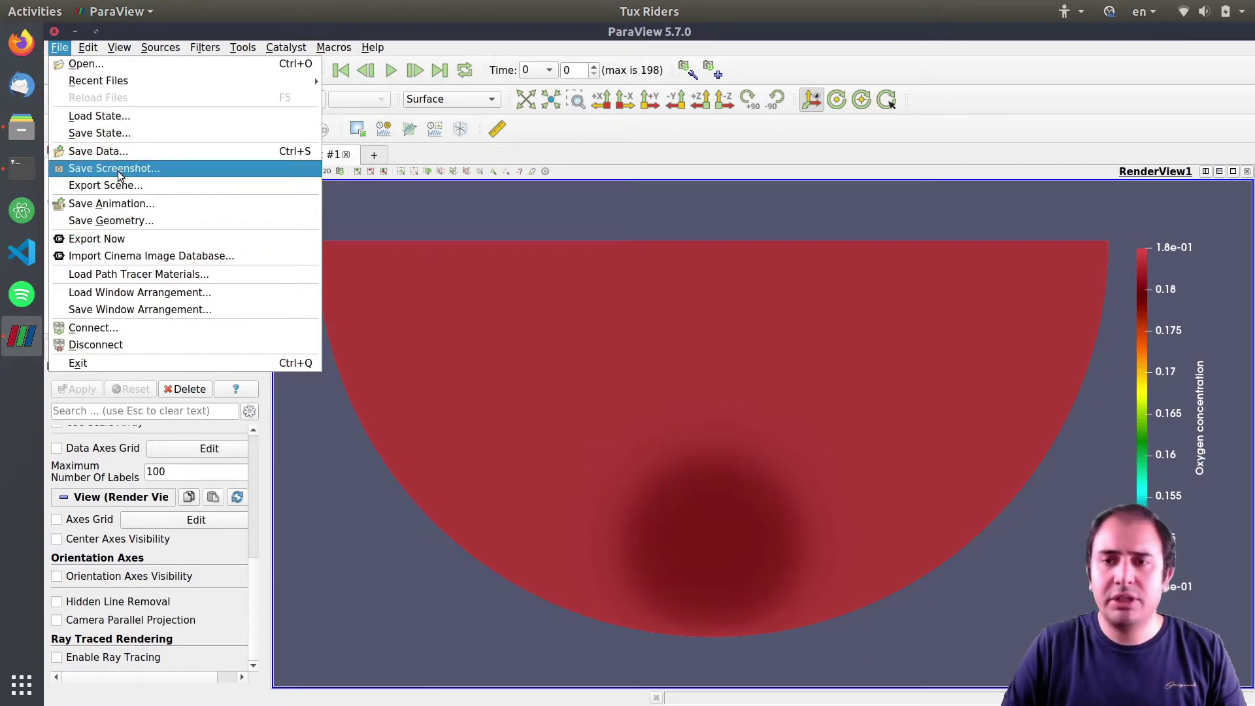
left_click(106, 208)
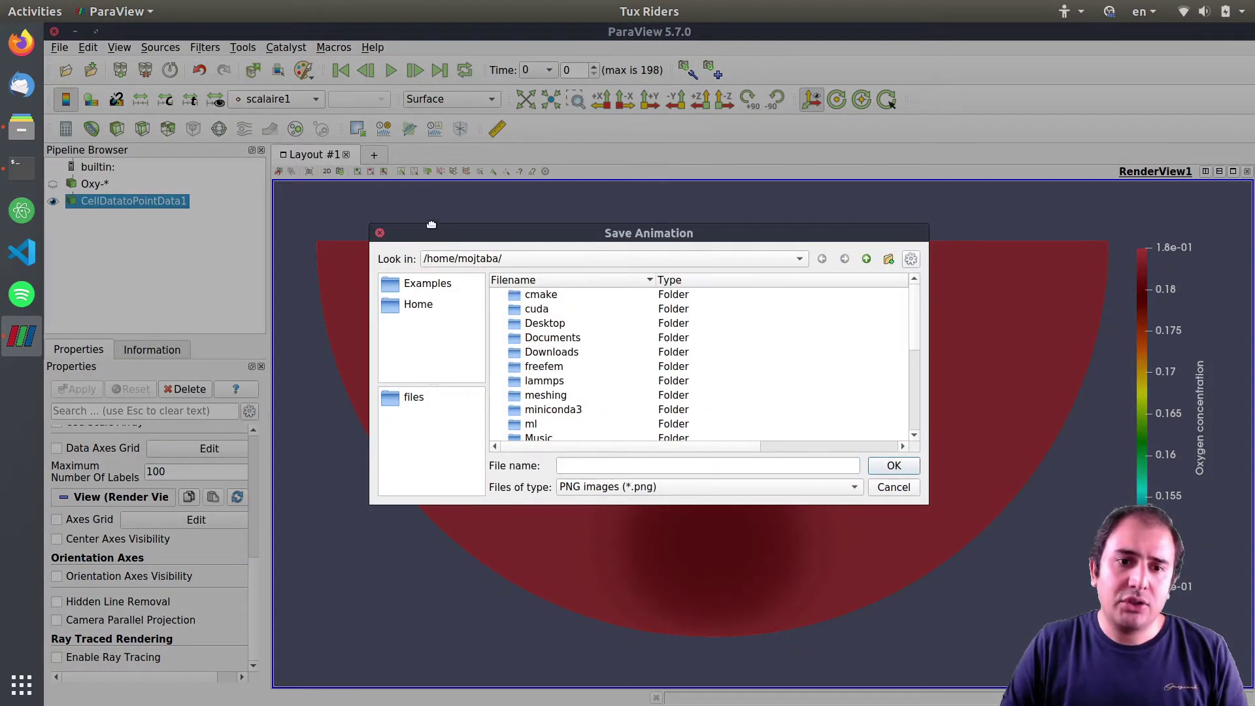
double_click(551, 326)
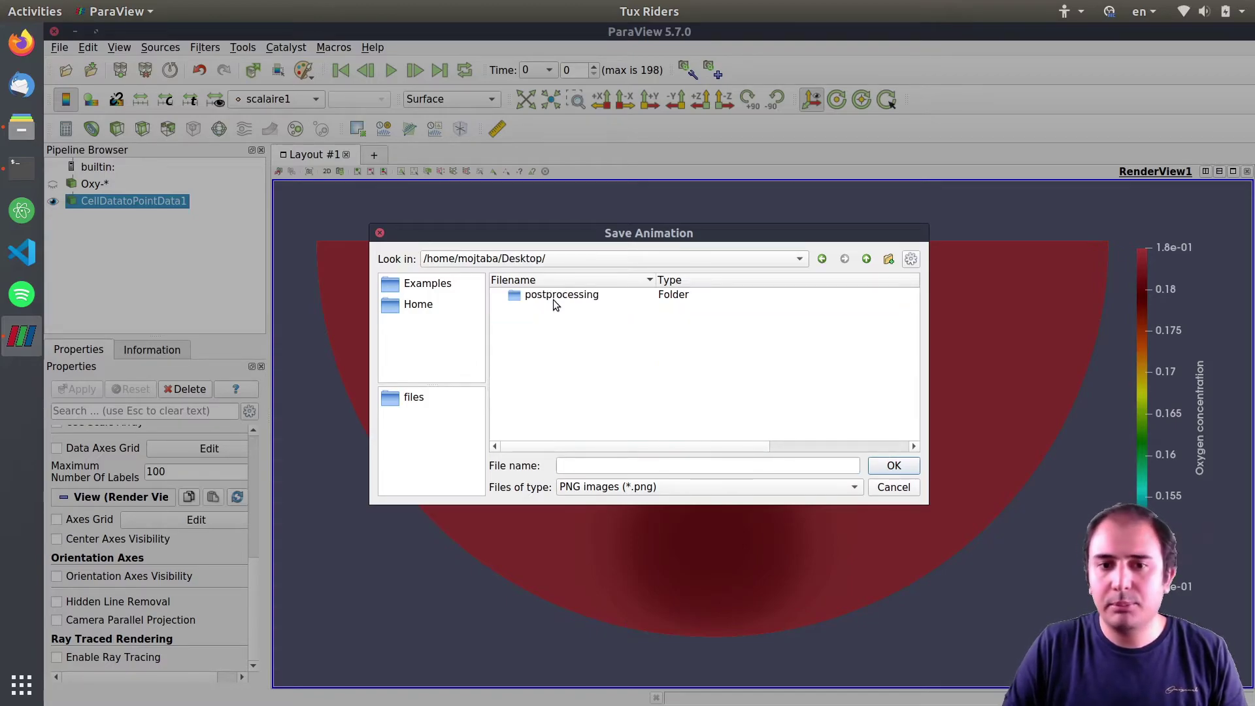
left_click(554, 300)
double_click(554, 295)
left_click(865, 259)
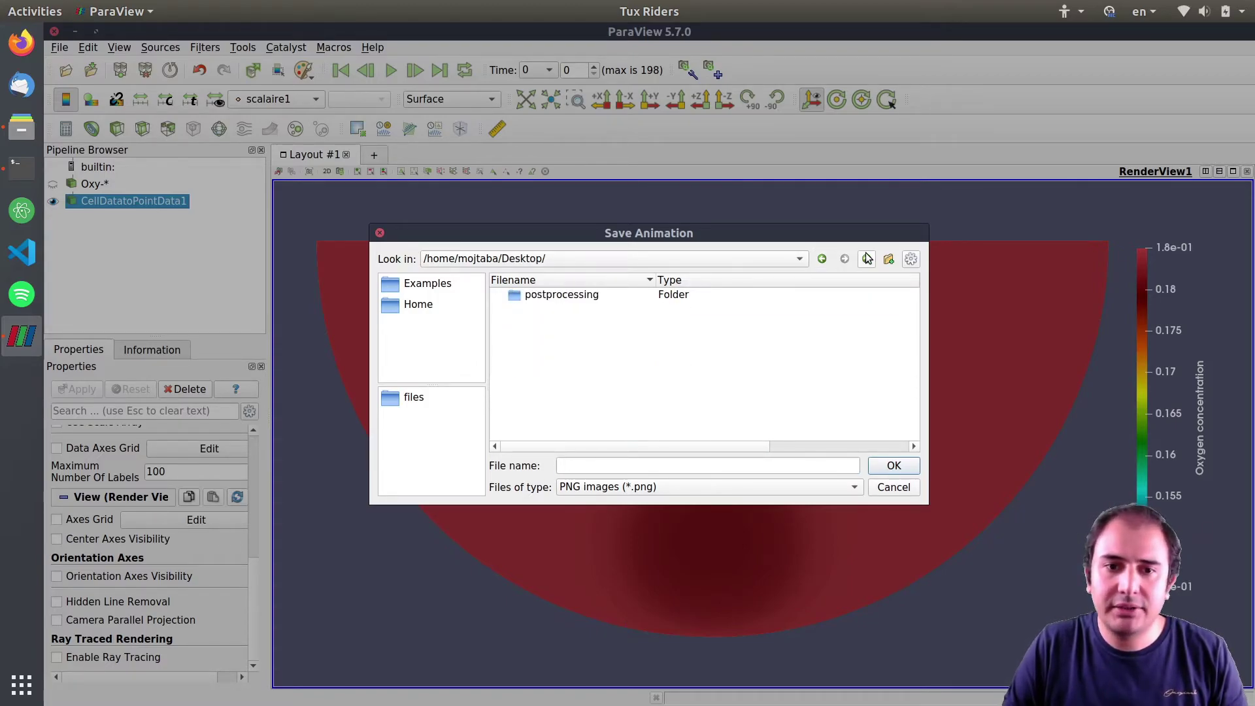
Step: Set the animation's file type to FFMPEG AVI, name the file cell_viability, and confirm the save location
left_click(597, 468)
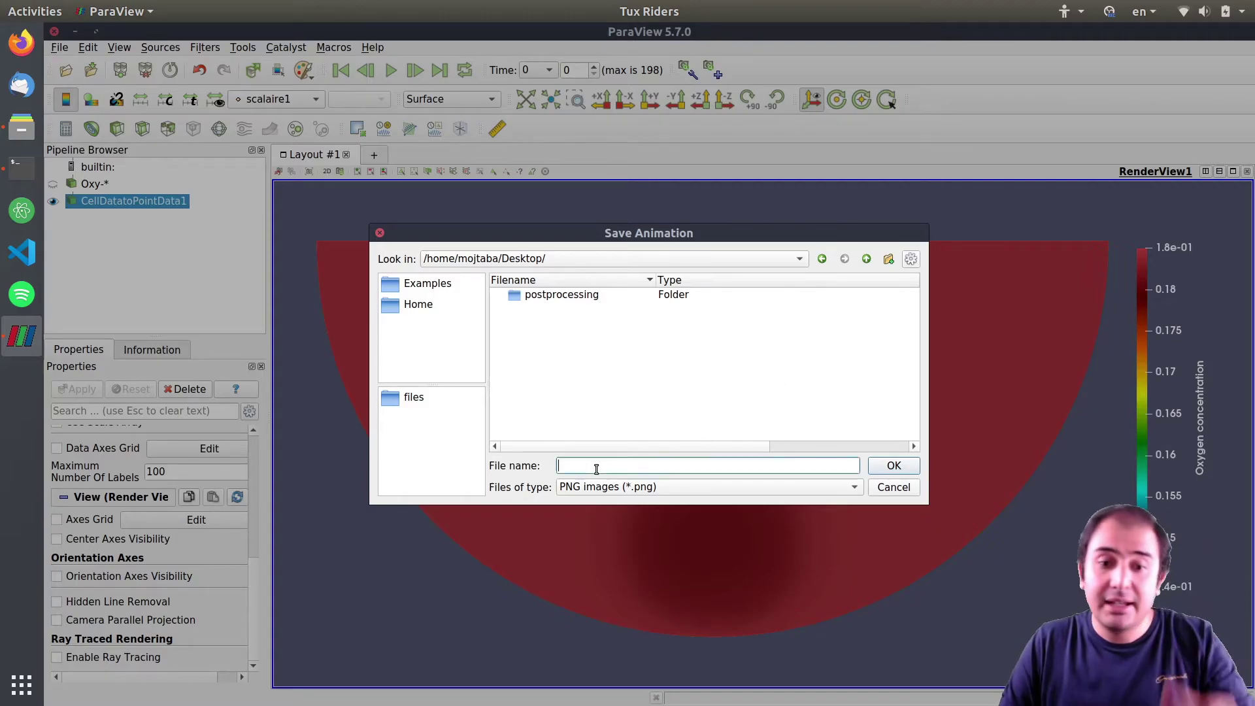
left_click(586, 487)
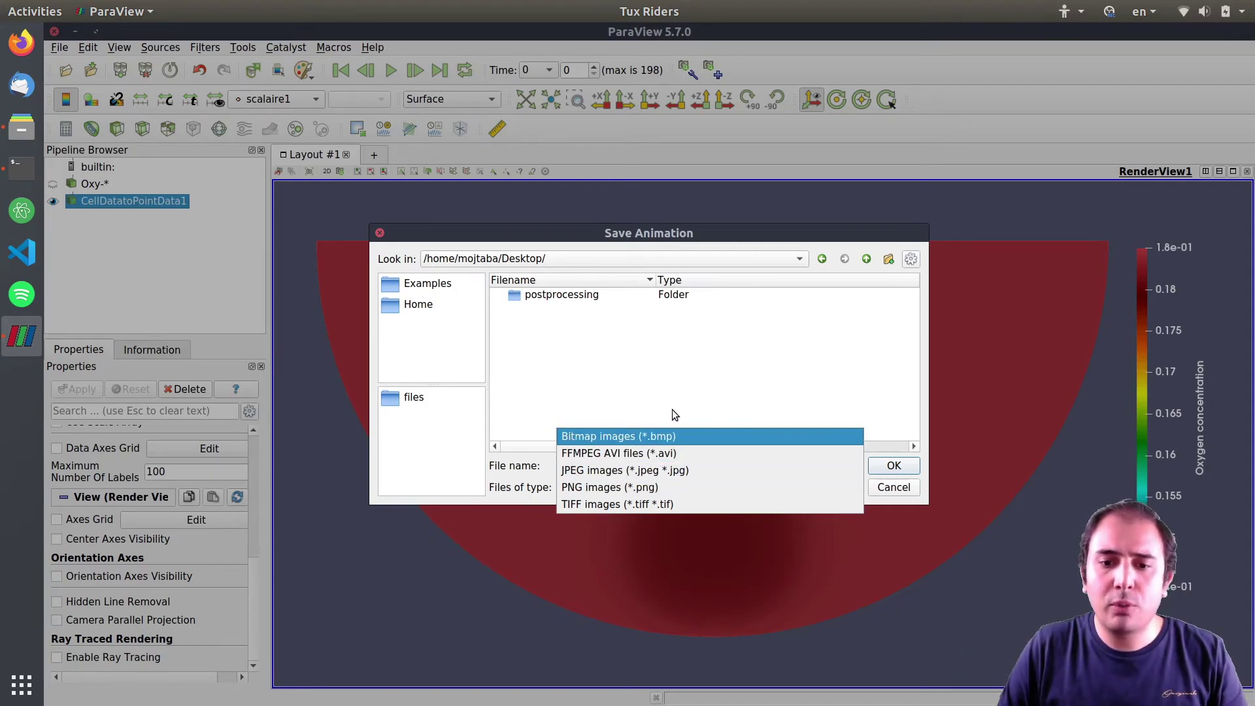
left_click(638, 450)
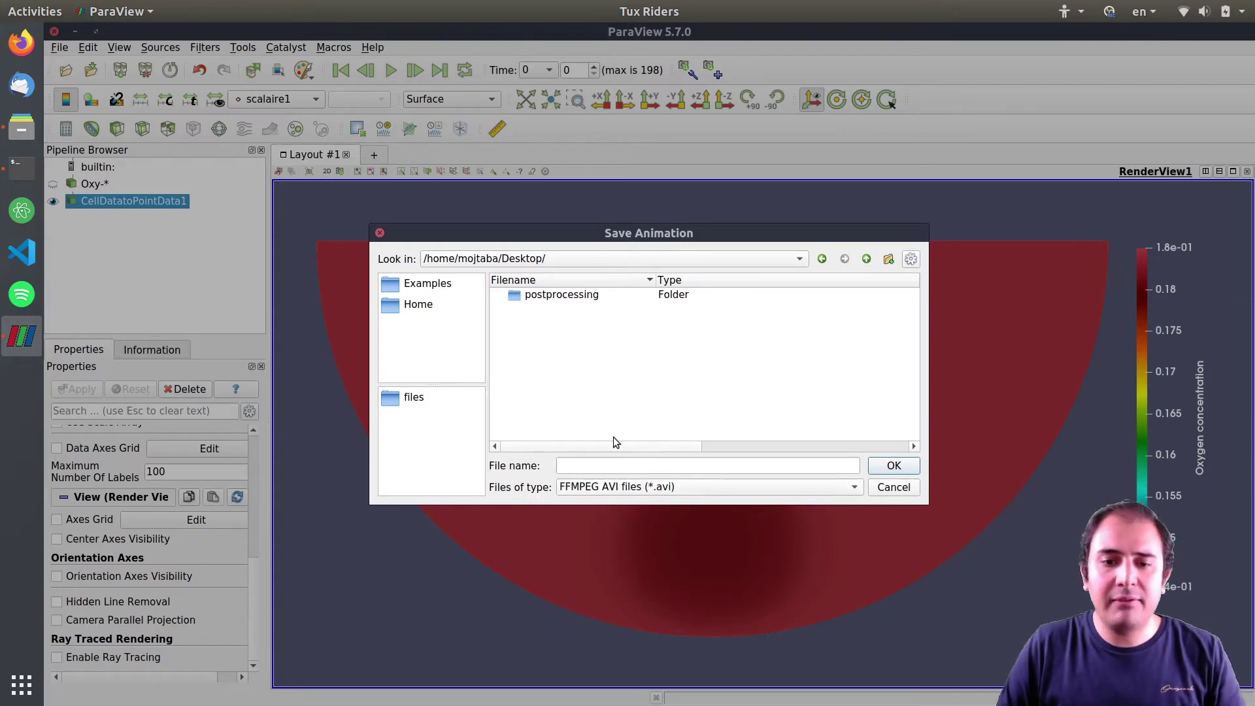
left_click(578, 462)
type("cell")
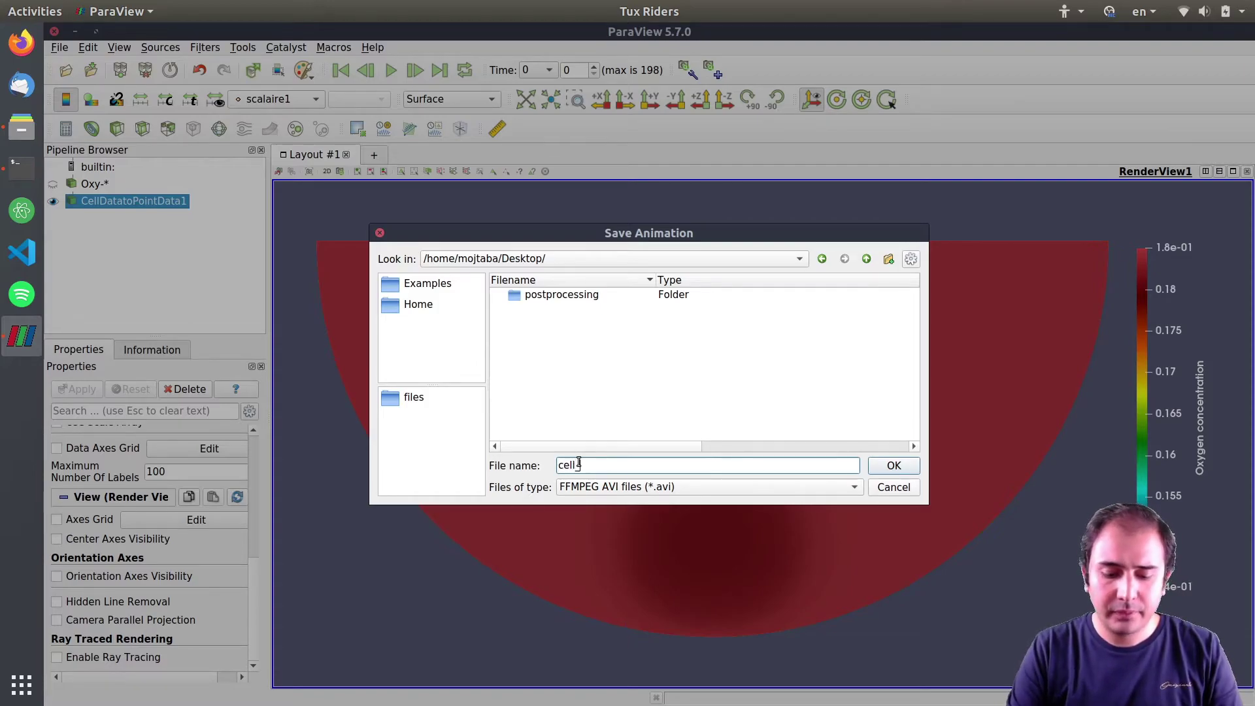
type("_viability")
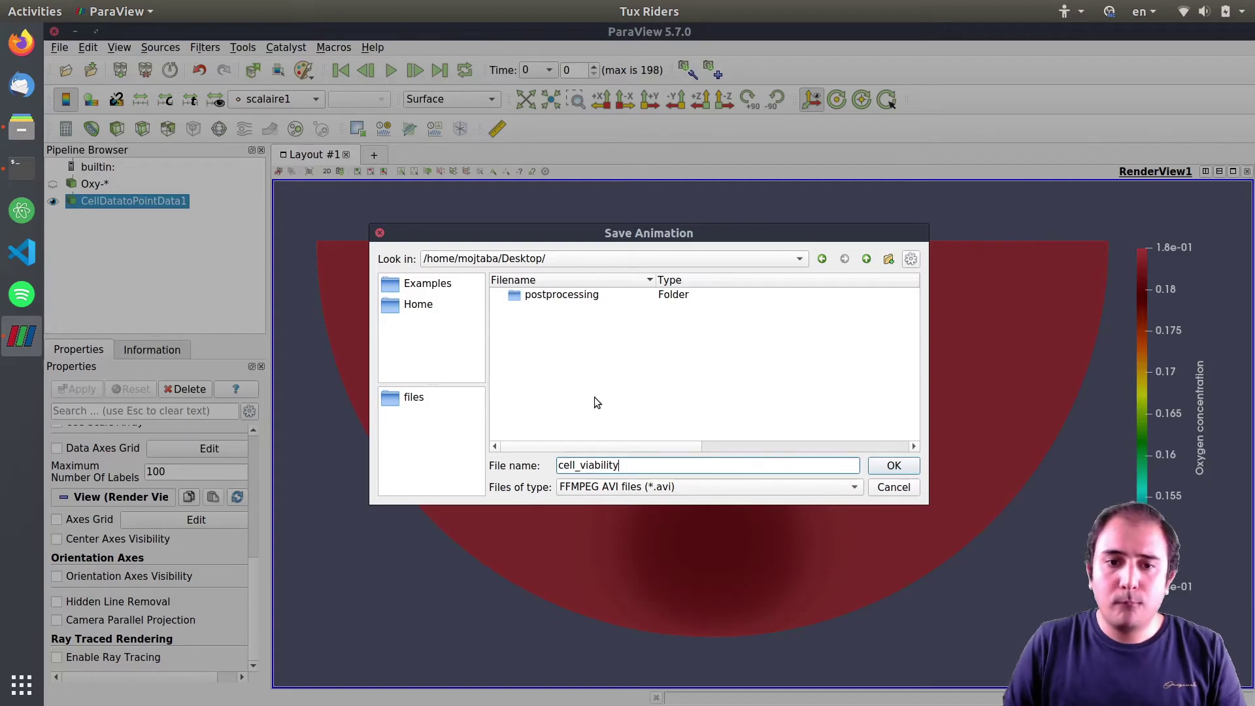
left_click(908, 464)
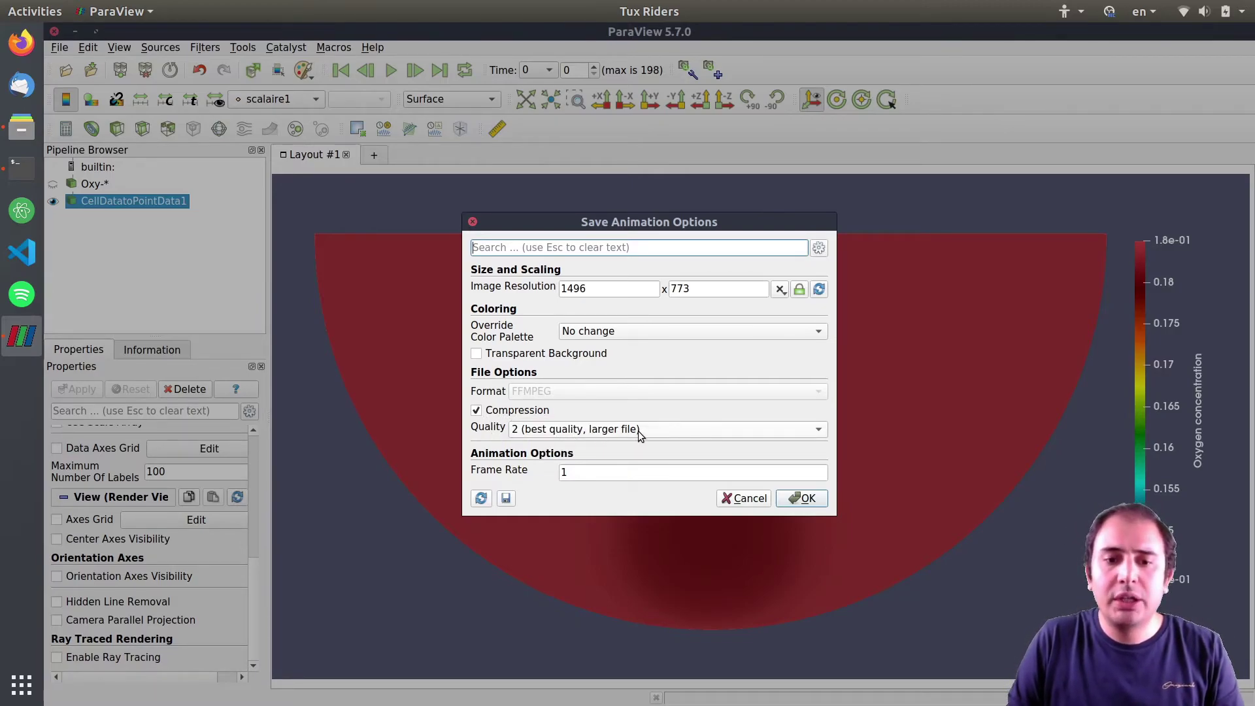
Step: Set the animation frame rate to 20, export the video, and close the output messages
left_click(578, 469)
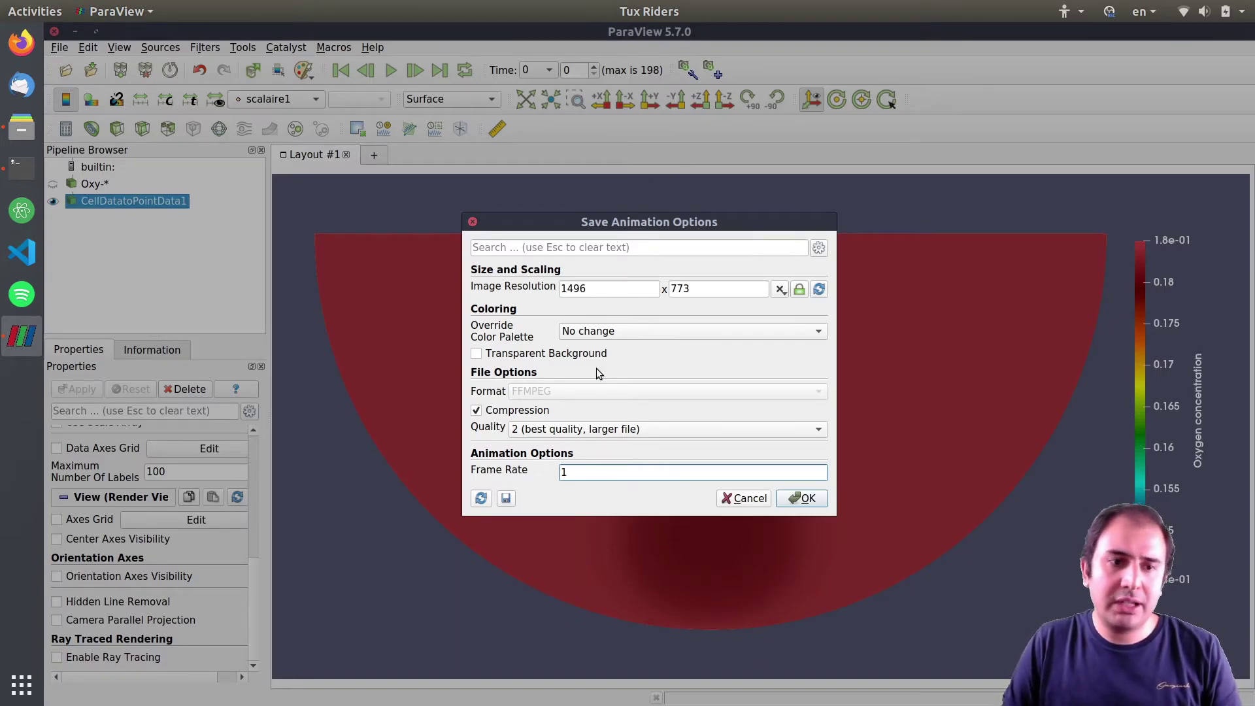
double_click(591, 475)
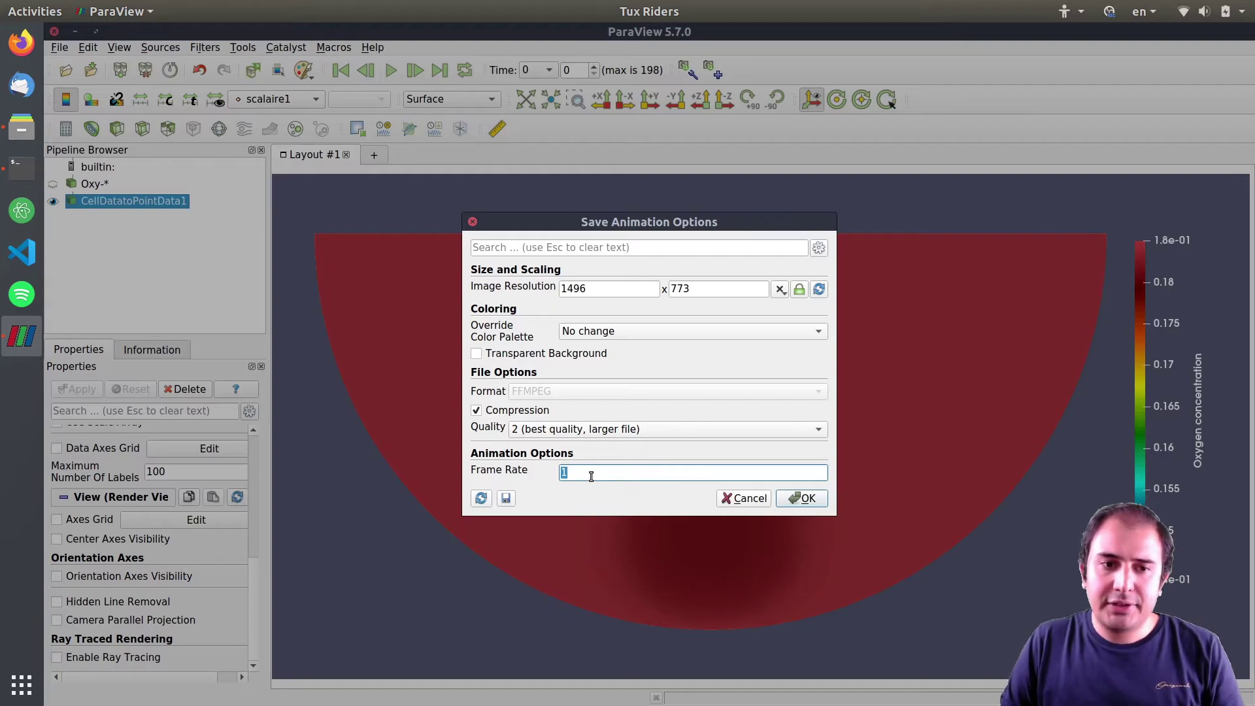
type("20")
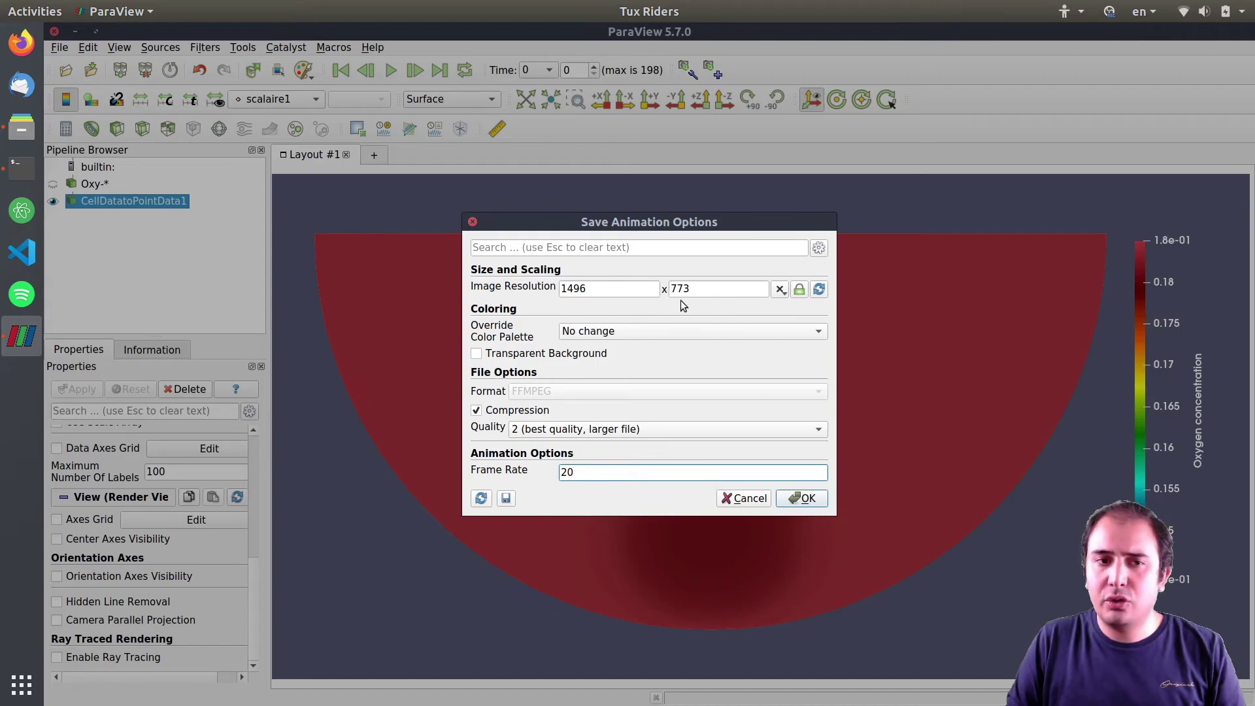
left_click(796, 496)
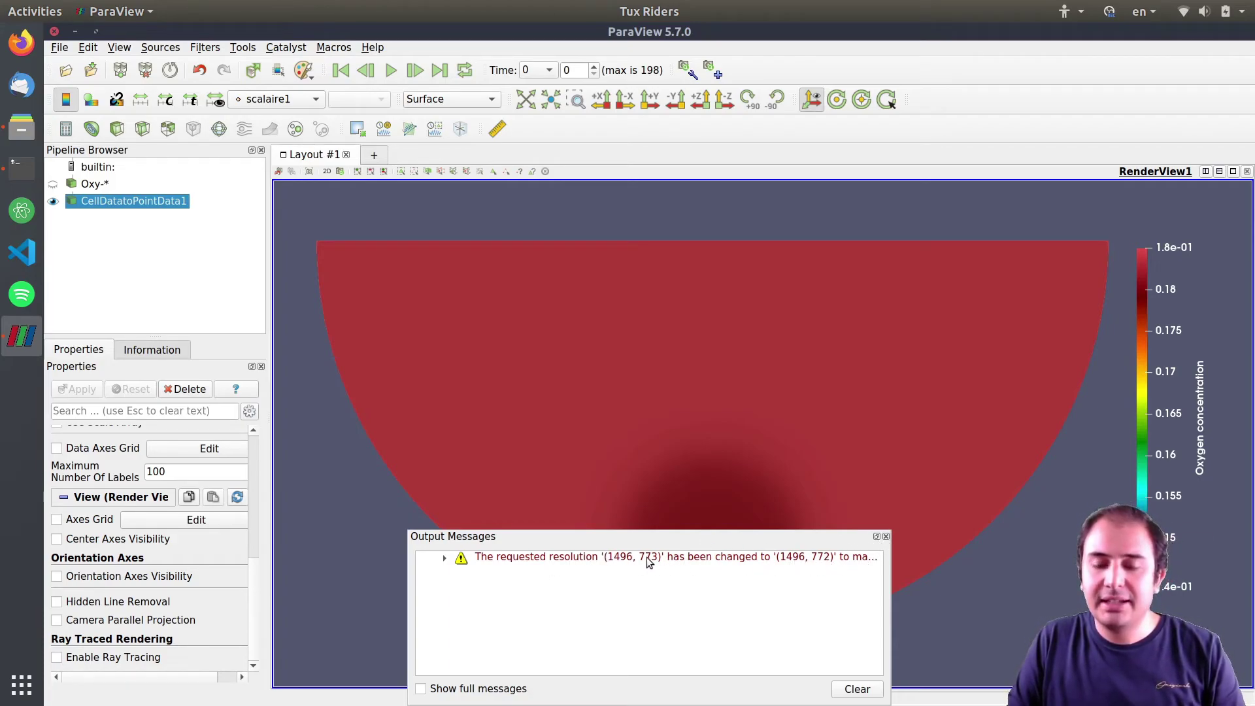
left_click(886, 536)
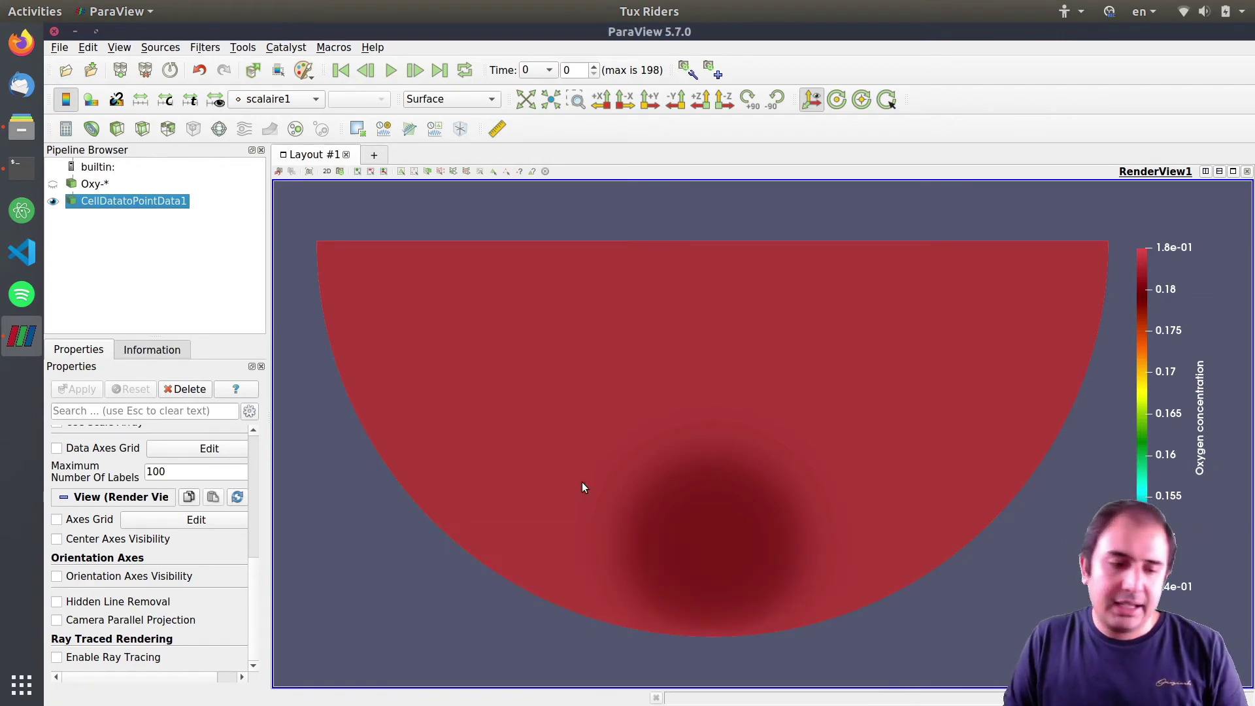
Step: Switch to the desktop, play cell_viability.avi in the Videos player, rewind it to the start, and reposition the player window
key("super+d")
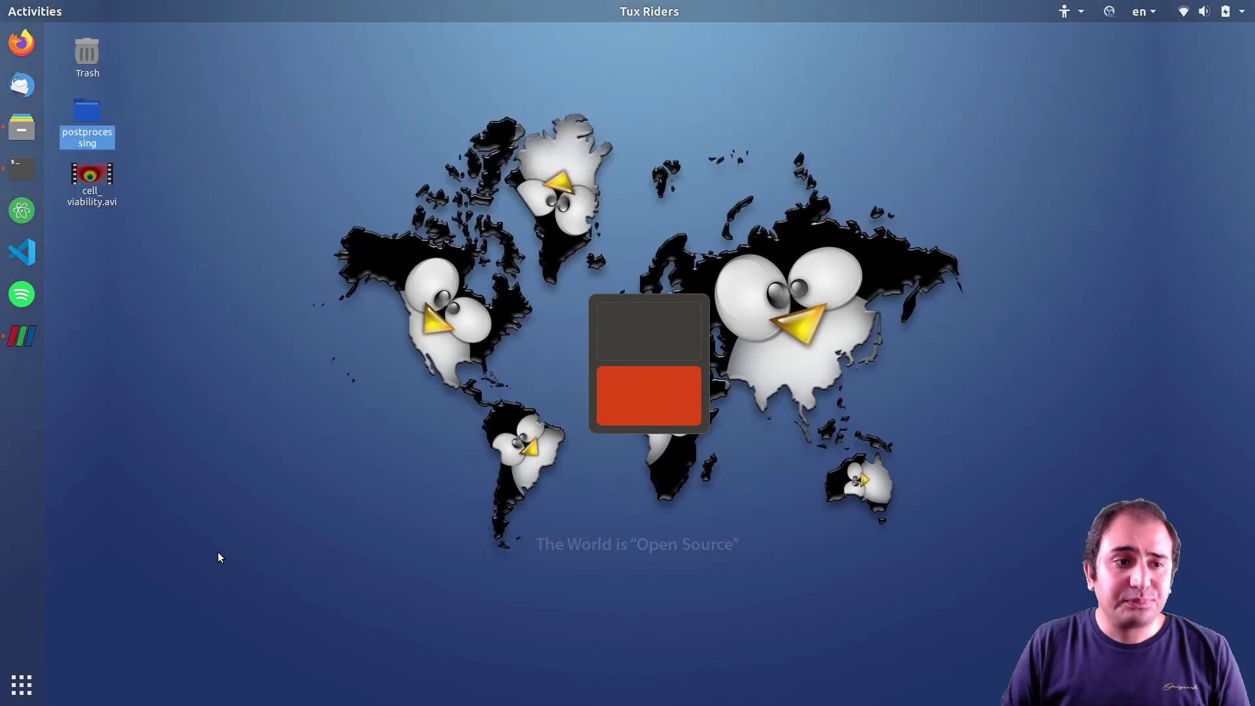
left_click(108, 177)
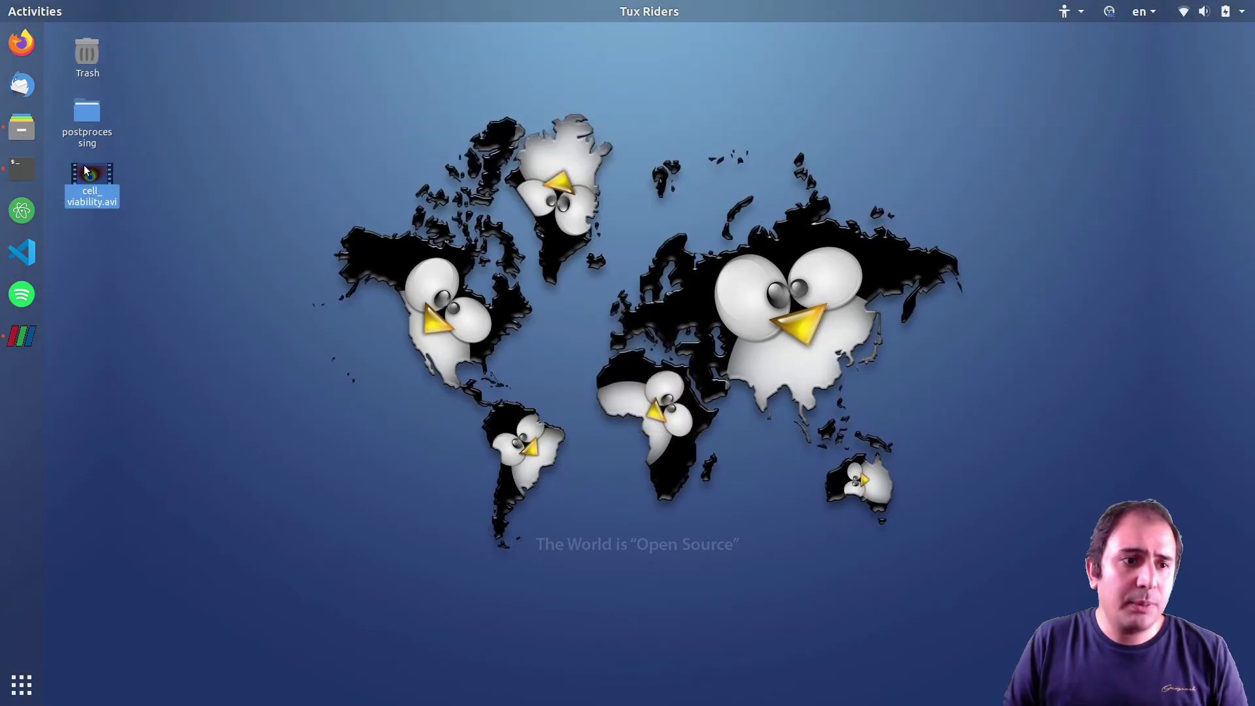
double_click(88, 165)
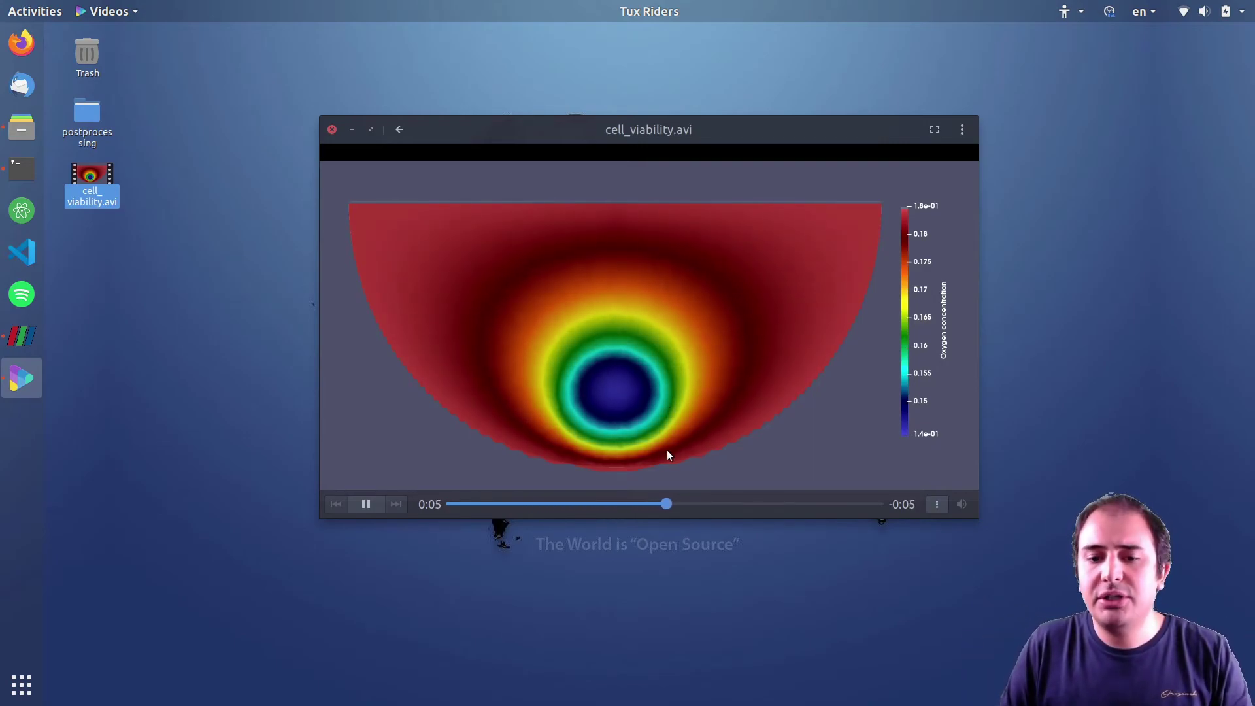
left_click(543, 504)
mouse_move(515, 504)
left_mouse_down()
mouse_move(442, 506)
mouse_move(626, 507)
mouse_move(455, 504)
mouse_move(493, 502)
left_mouse_up()
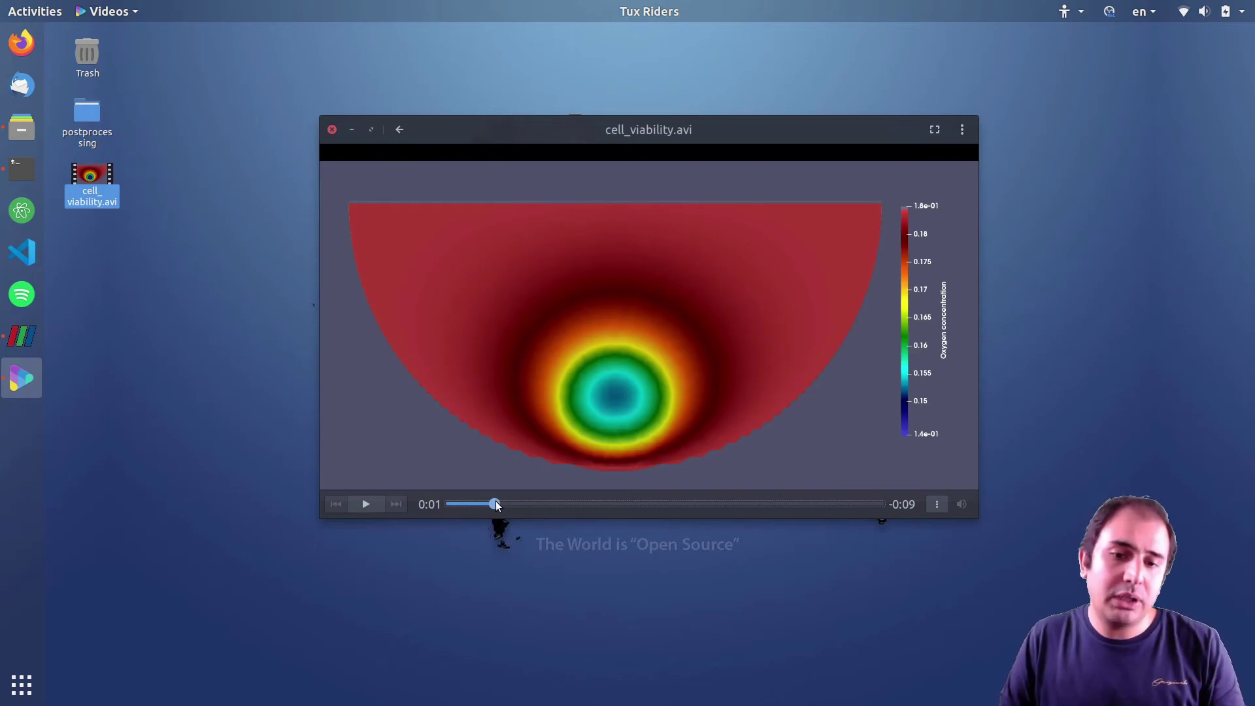
left_click_drag(496, 502, 426, 504)
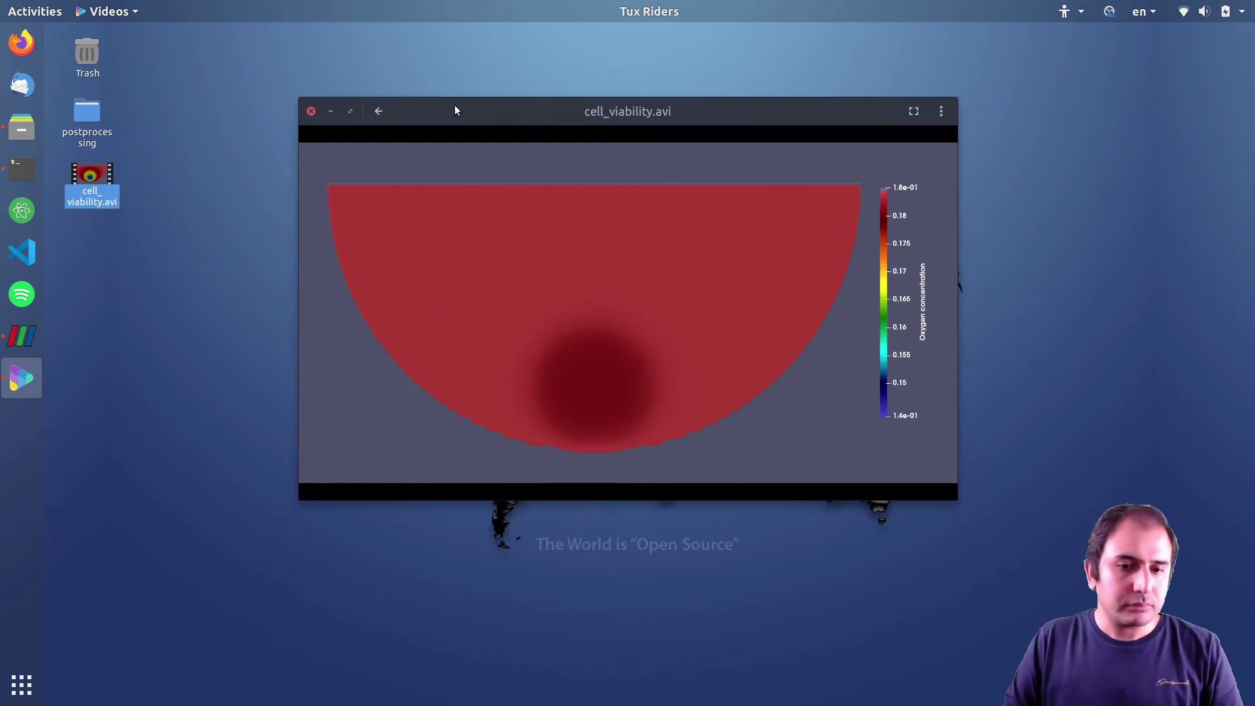
left_click_drag(455, 110, 481, 113)
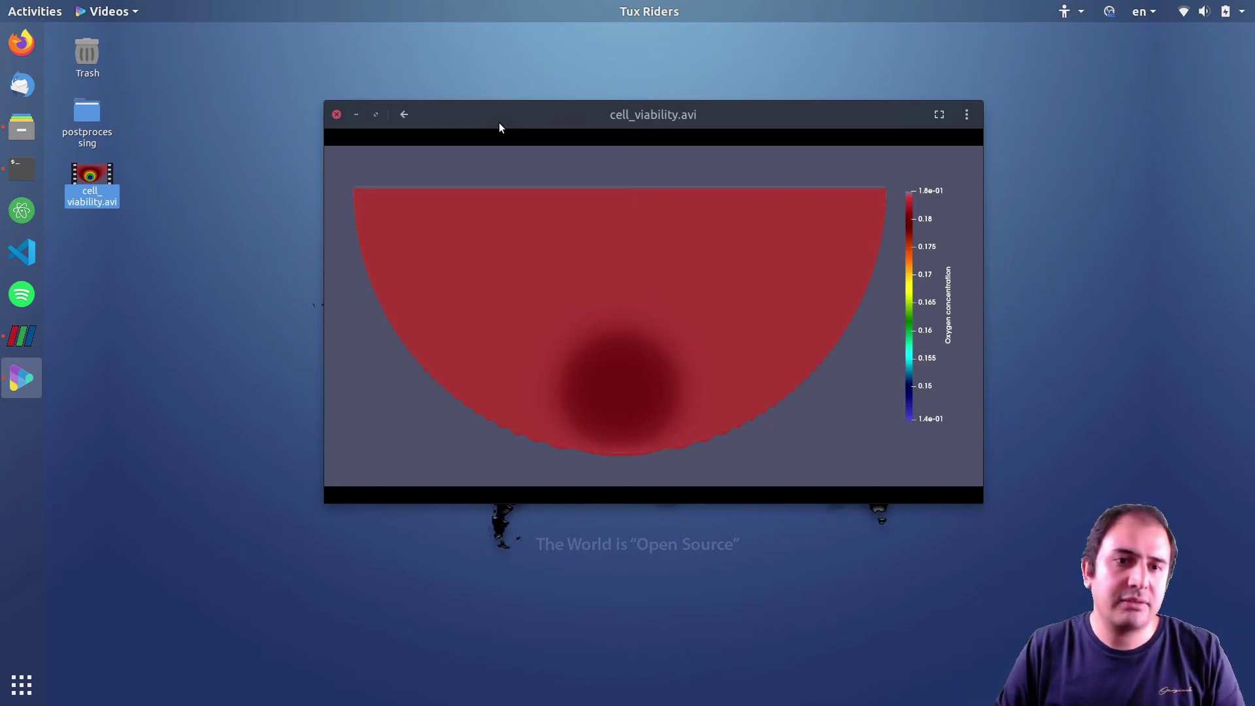
left_click_drag(476, 127, 458, 122)
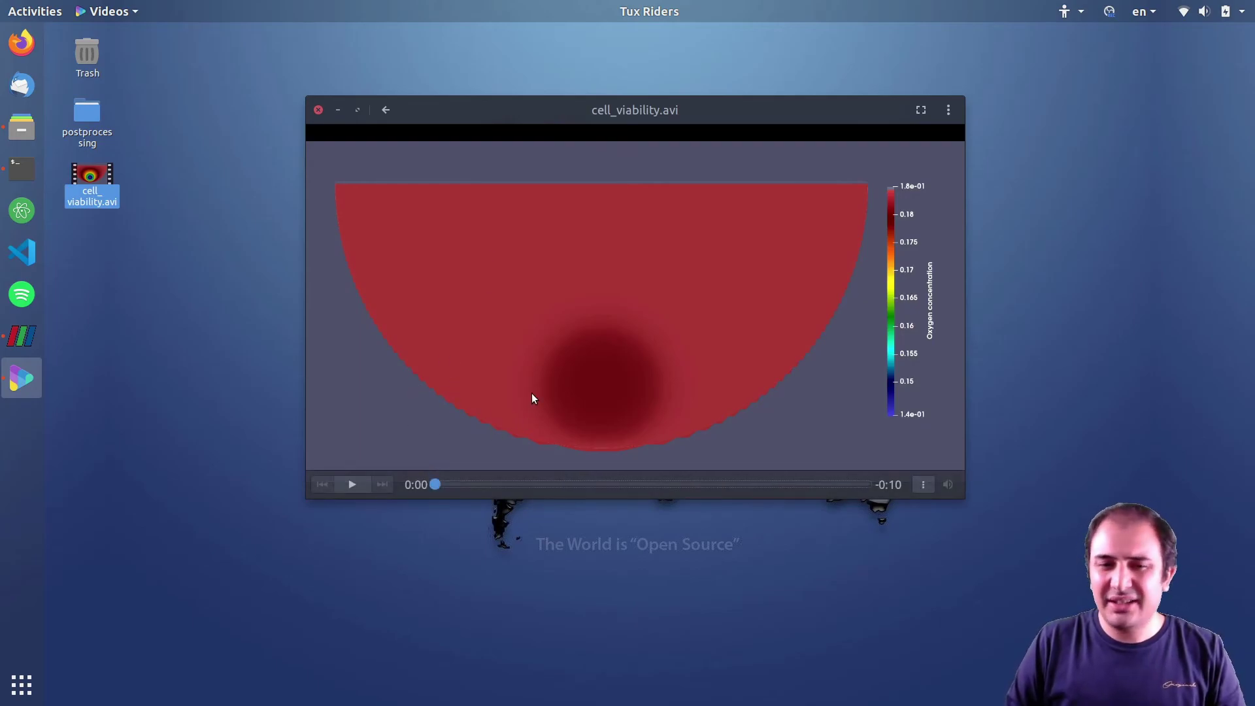
Step: Skip ahead to 0:03 and play the video, replay it from the beginning, and pause it
left_click_drag(435, 484, 567, 474)
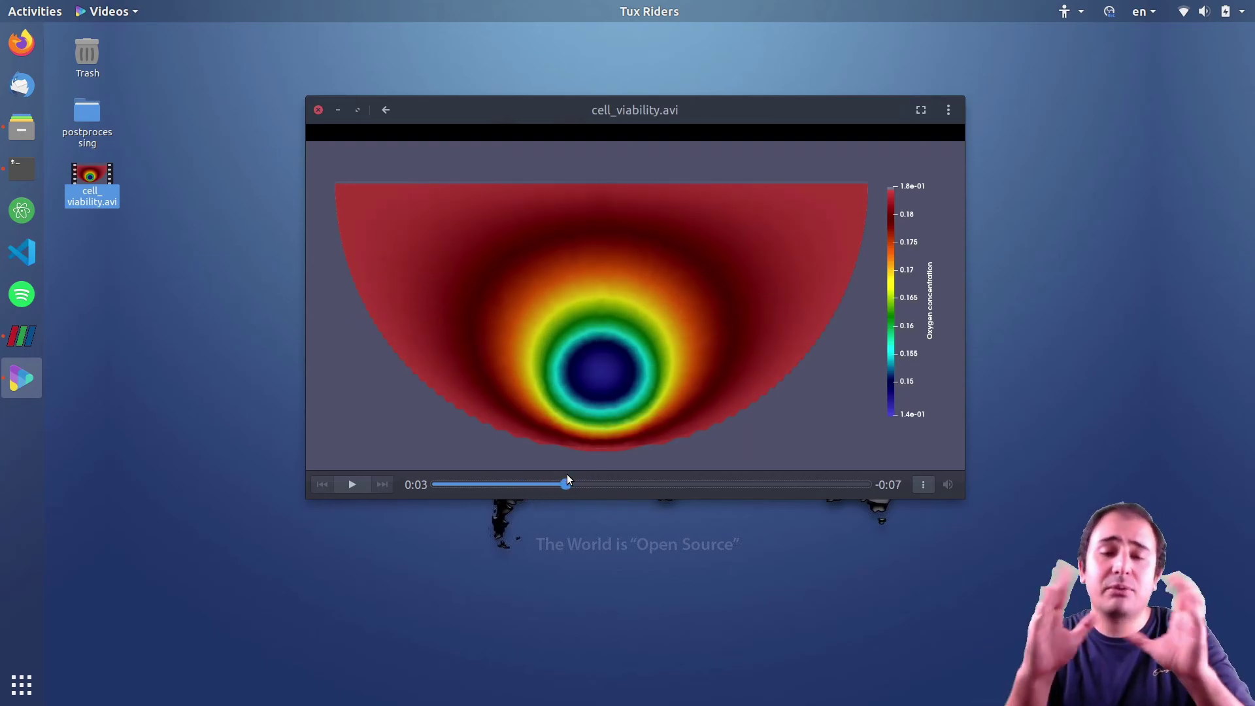
left_click(351, 484)
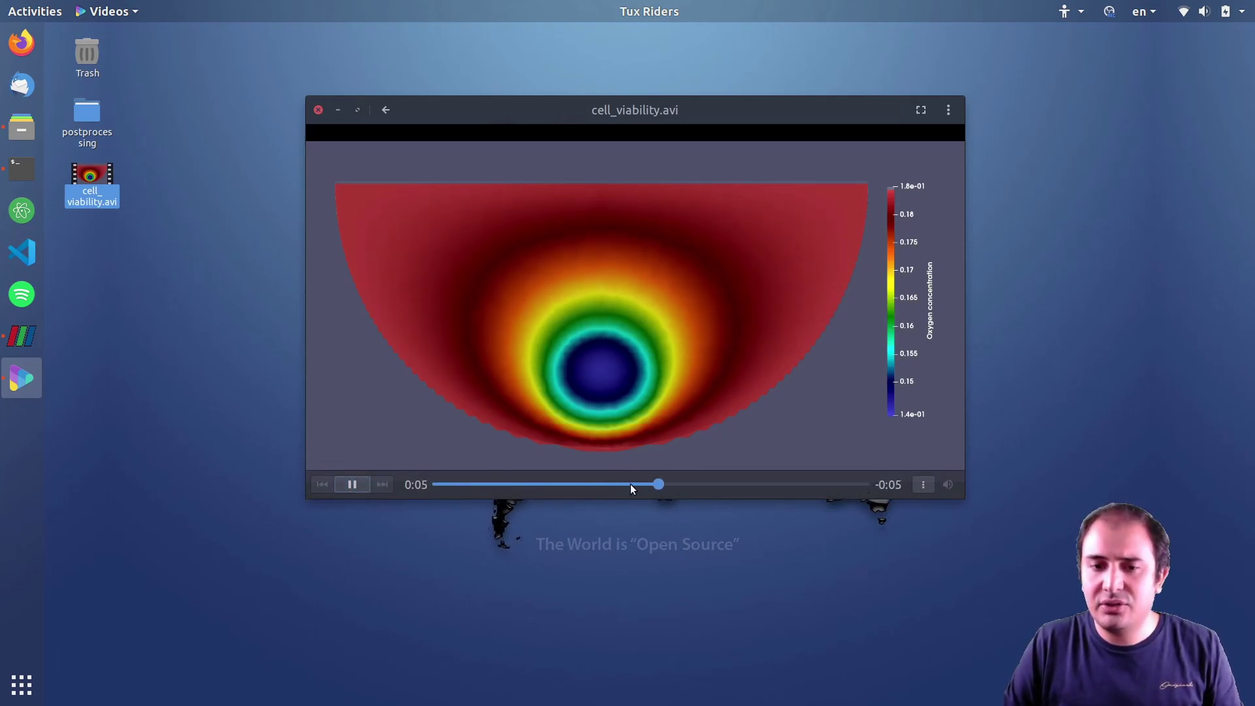
left_click(352, 485)
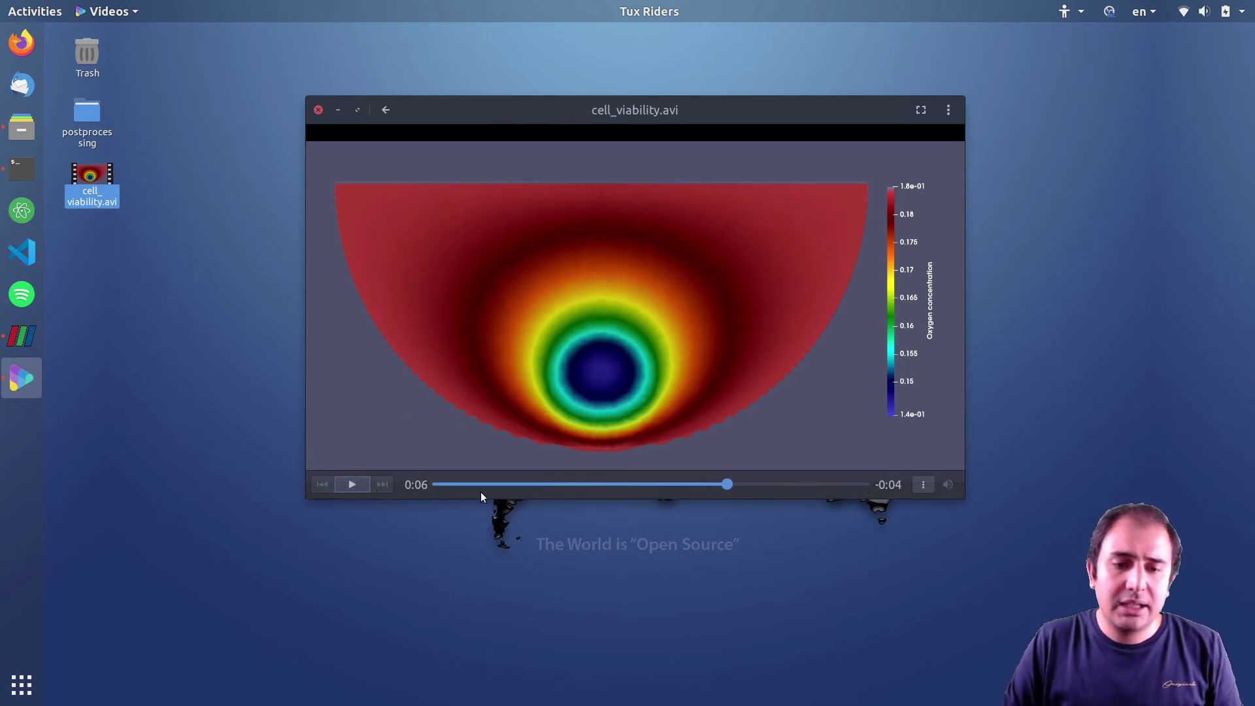
left_click_drag(461, 483, 430, 484)
left_click(354, 483)
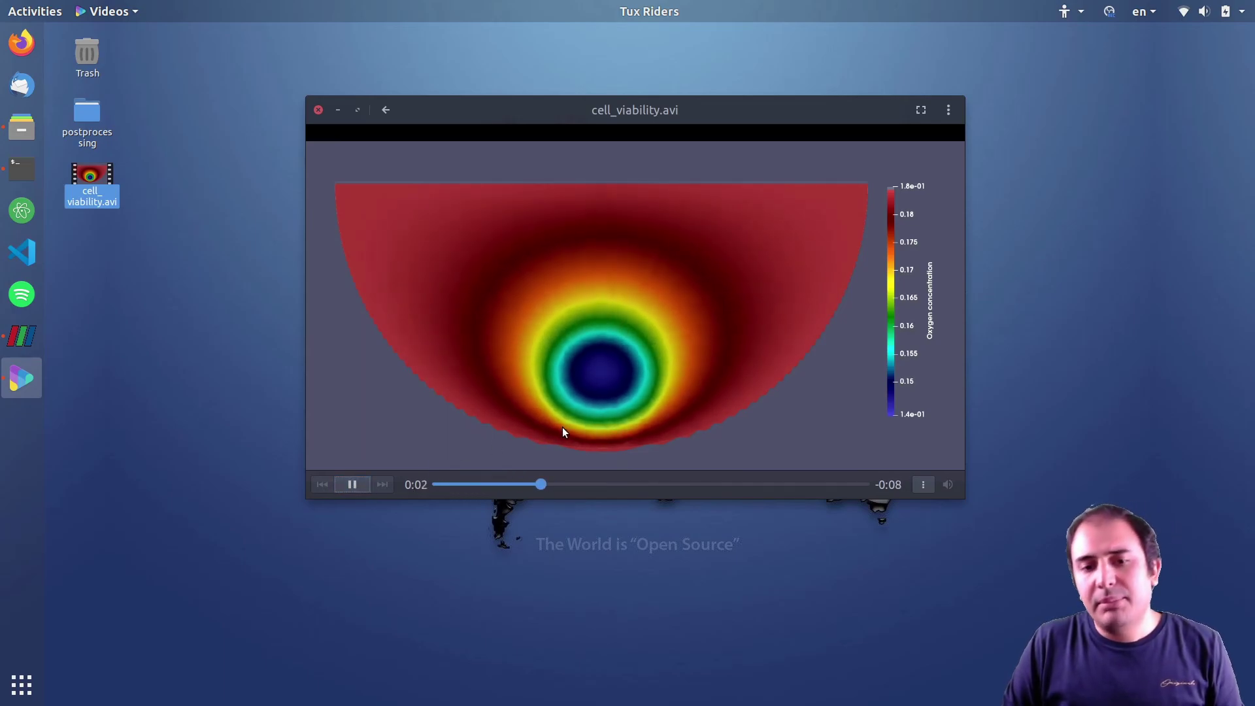
left_click(360, 484)
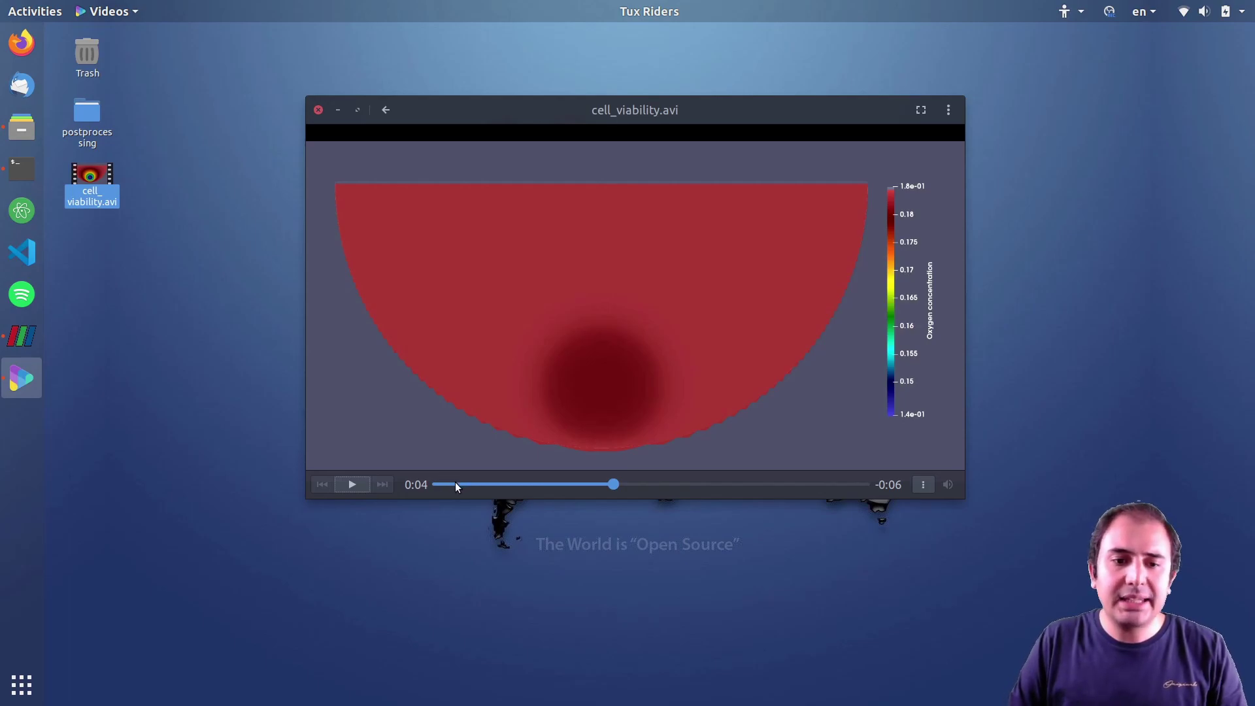
Step: Scrub through the opening frames of the paused video to examine the early oxygen concentration change
left_click(455, 484)
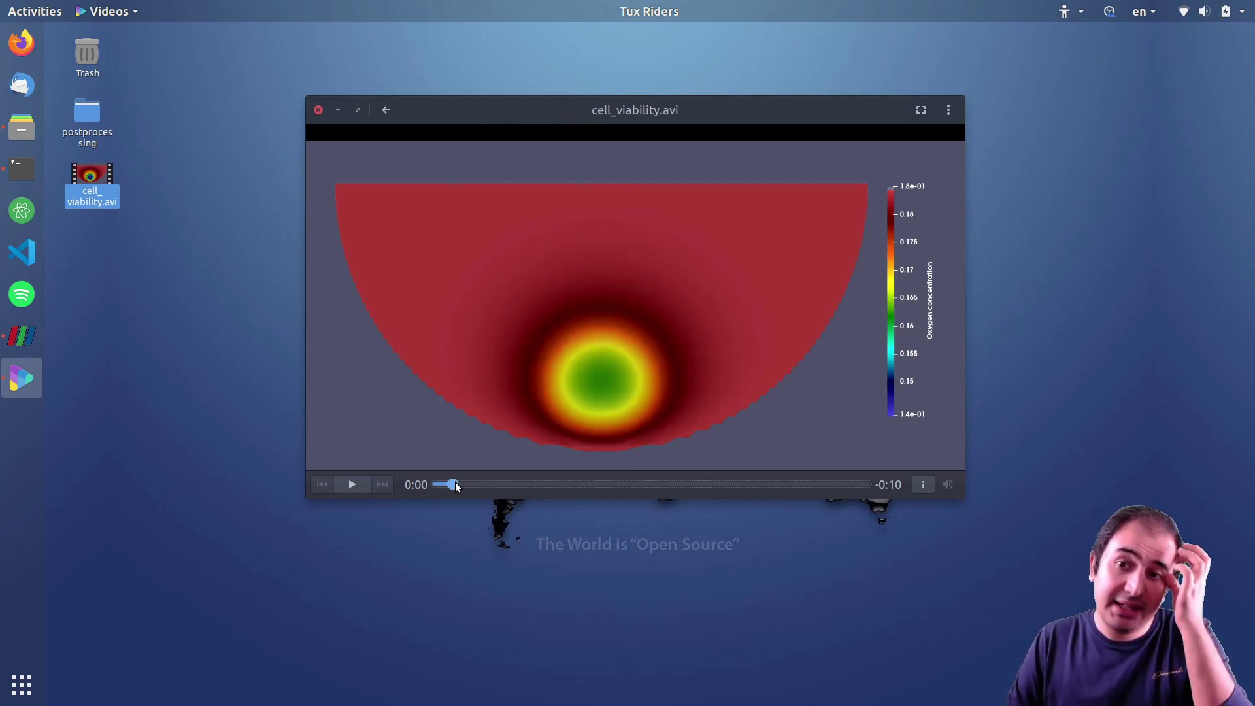
left_click(437, 484)
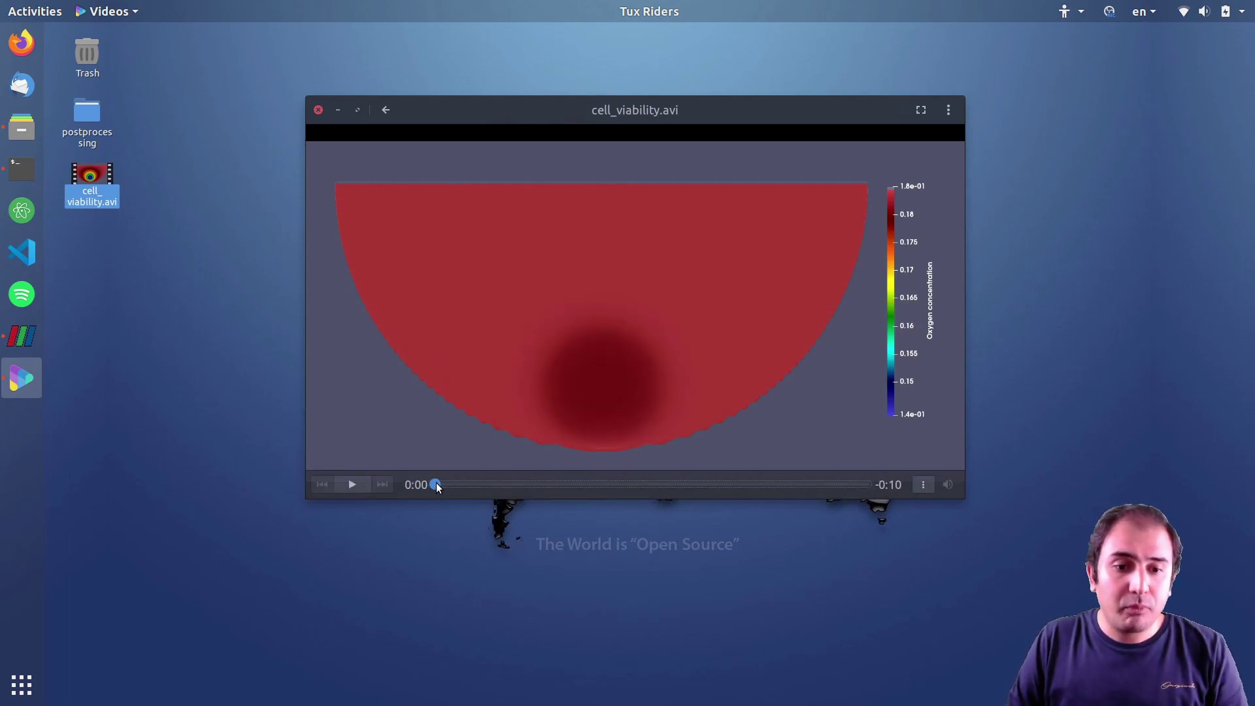
left_click_drag(436, 484, 452, 484)
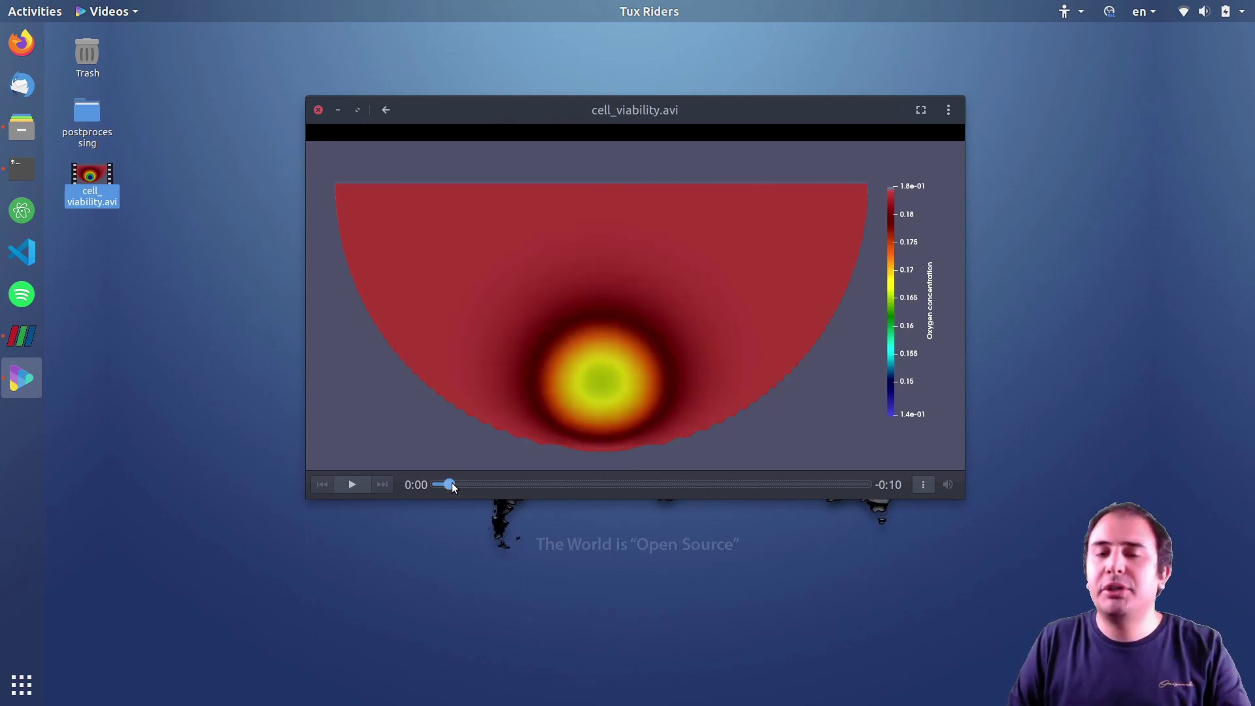